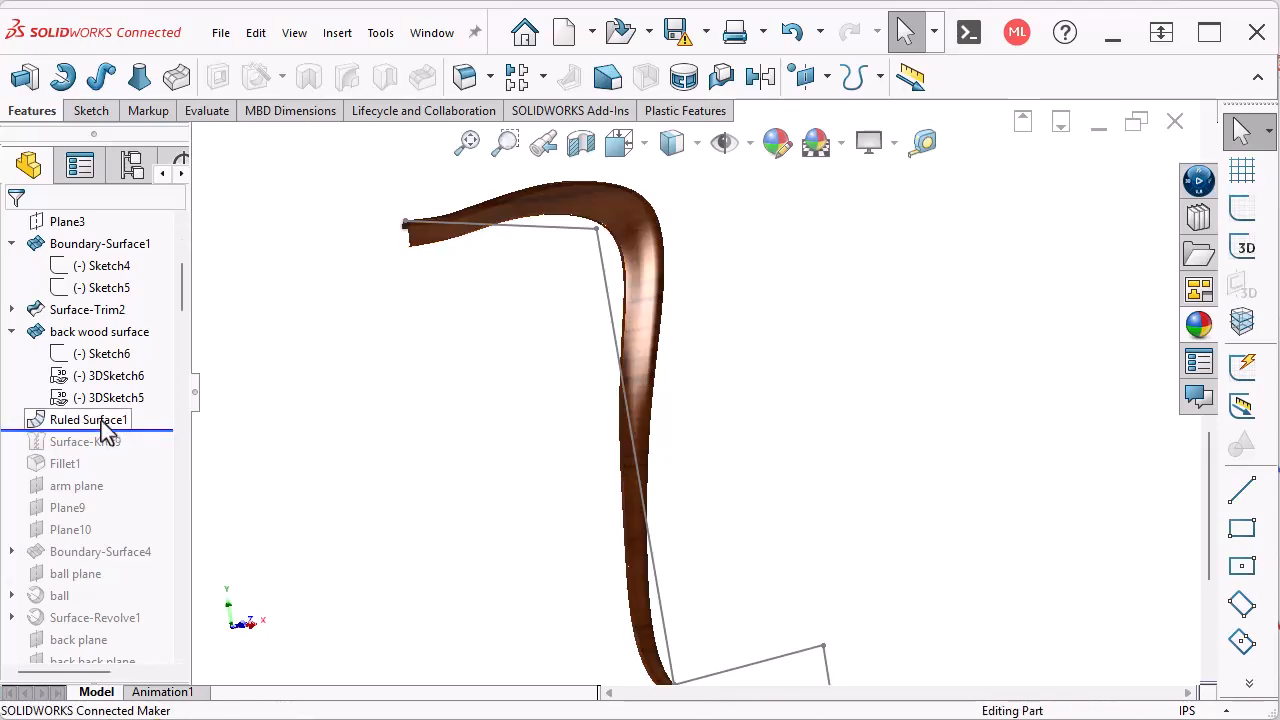
Step: Highlight Ruled Surface1 in the model and inspect it along the back wood surface's inner edge
{"action": "left_click", "coordinate": [108, 425]}
{"action": "middle_click_drag", "start_coordinate": [373, 437], "coordinate": [679, 442]}
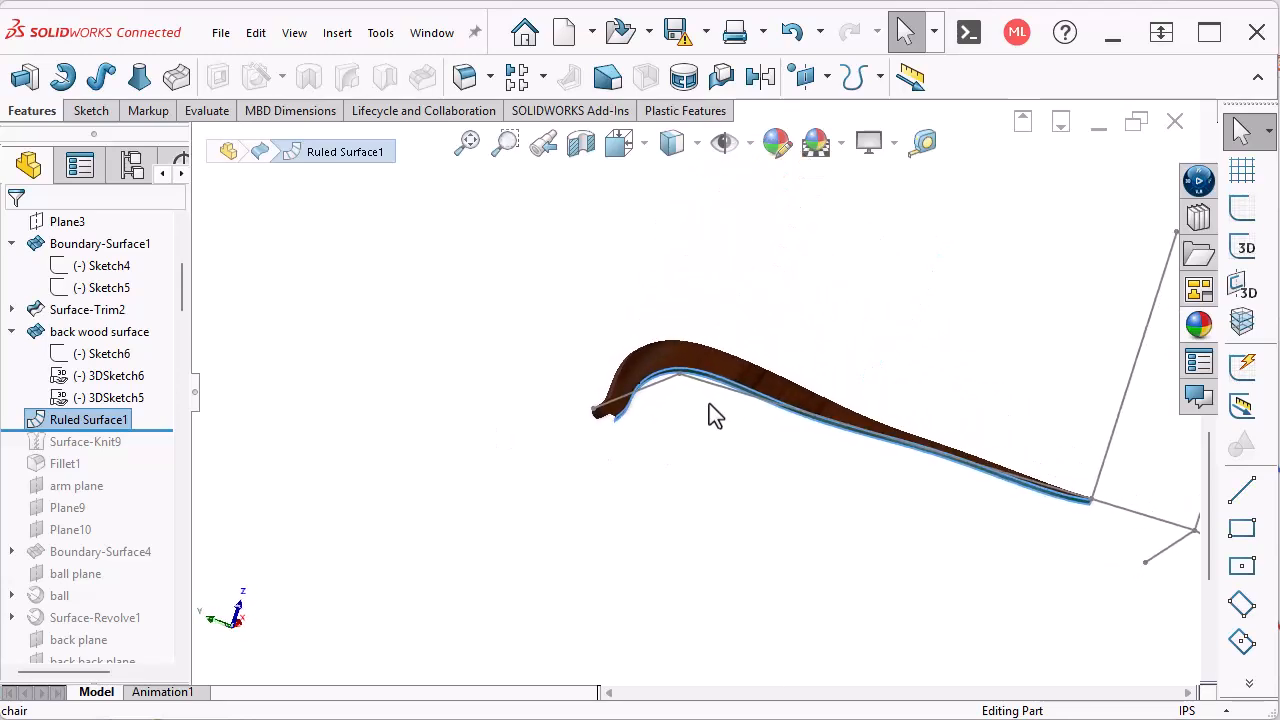
{"action": "scroll", "coordinate": [709, 405], "scroll_direction": "down", "scroll_amount": 5}
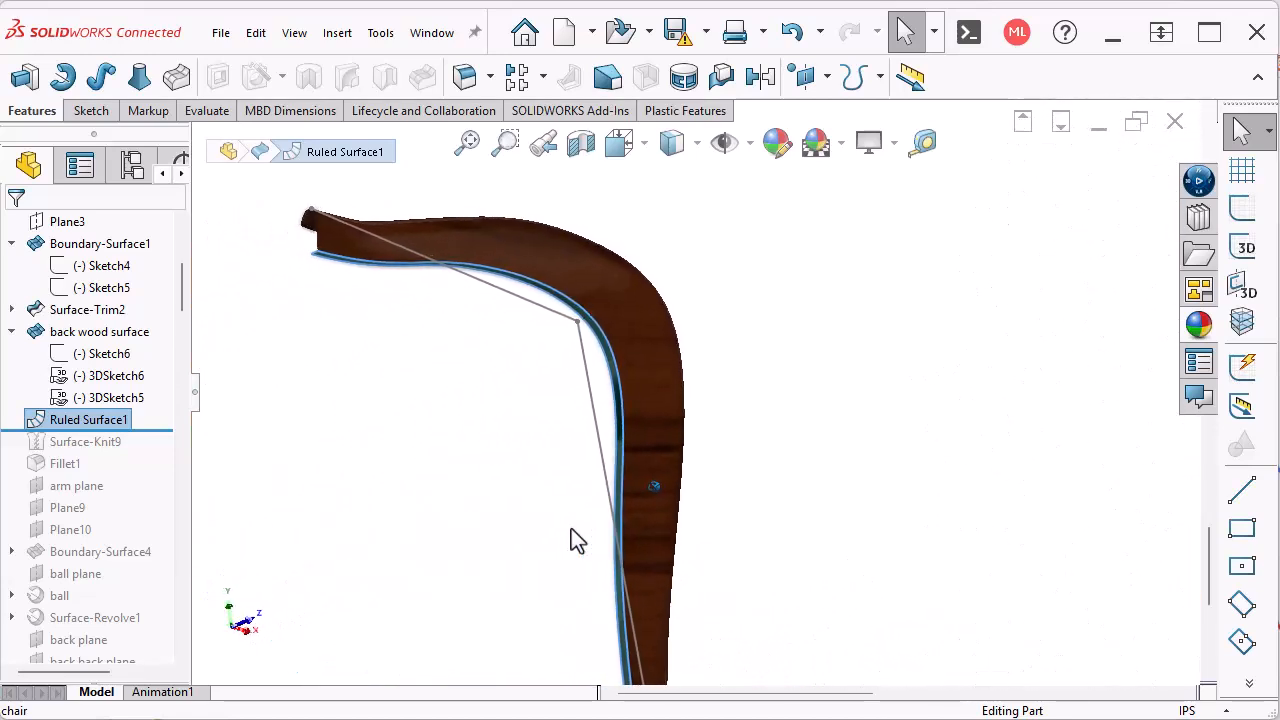
Step: Roll the feature history forward past Fillet1 to just below Boundary-Surface4
{"action": "left_click_drag", "start_coordinate": [165, 428], "coordinate": [149, 452]}
{"action": "left_click_drag", "start_coordinate": [149, 452], "coordinate": [367, 454]}
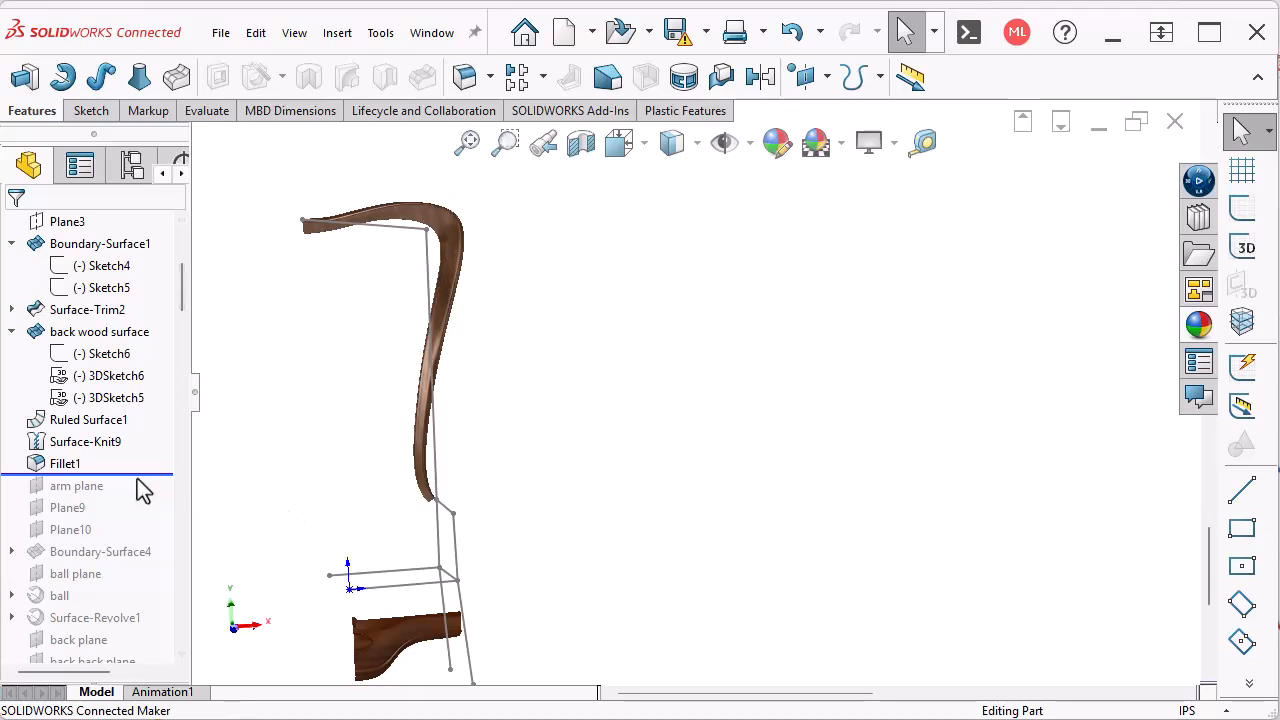
{"action": "left_click_drag", "start_coordinate": [148, 476], "coordinate": [132, 557]}
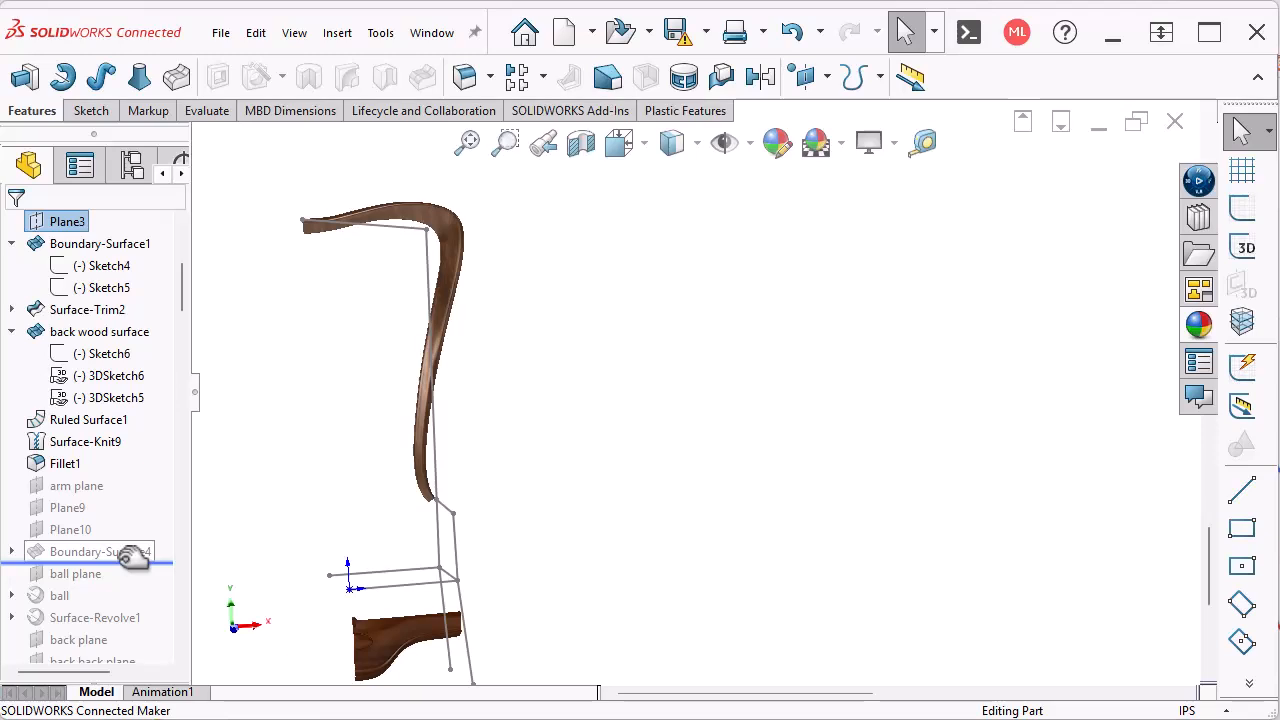
{"action": "left_click_drag", "start_coordinate": [132, 557], "coordinate": [133, 558]}
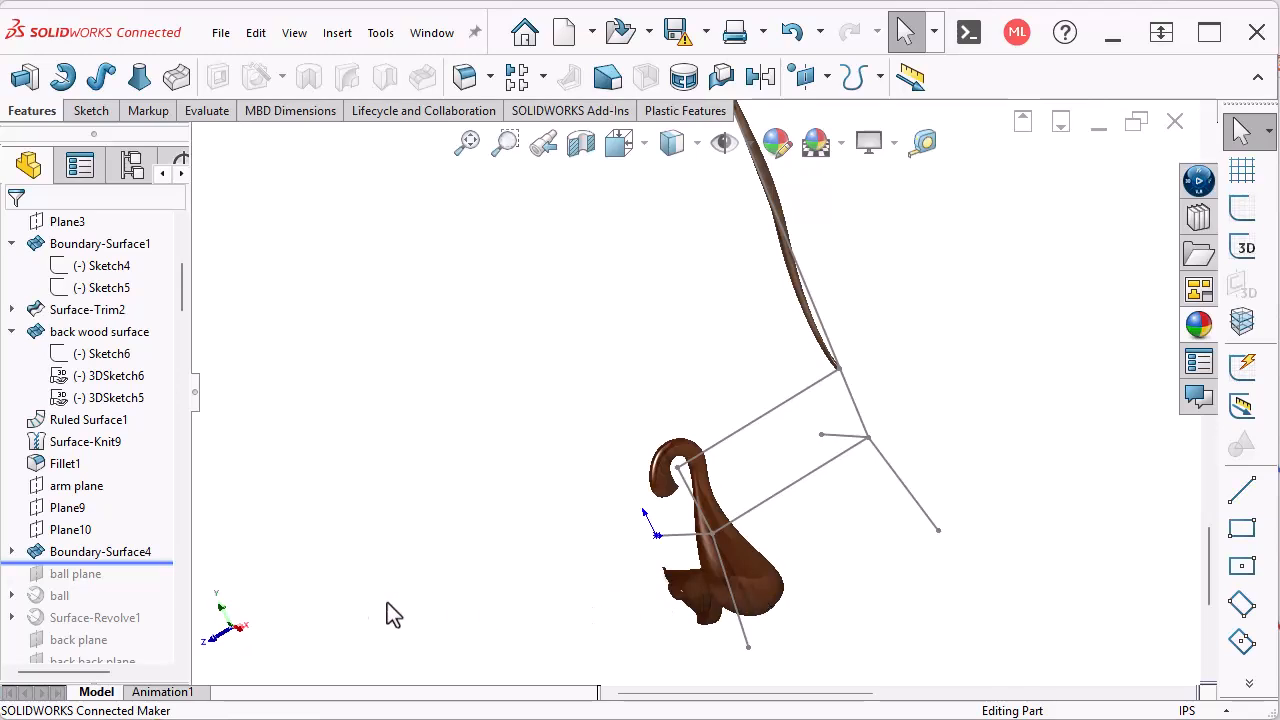
Step: Roll the history forward to just below Surface-Revolve1 and highlight the ball feature in the model
{"action": "left_click_drag", "start_coordinate": [168, 565], "coordinate": [145, 627]}
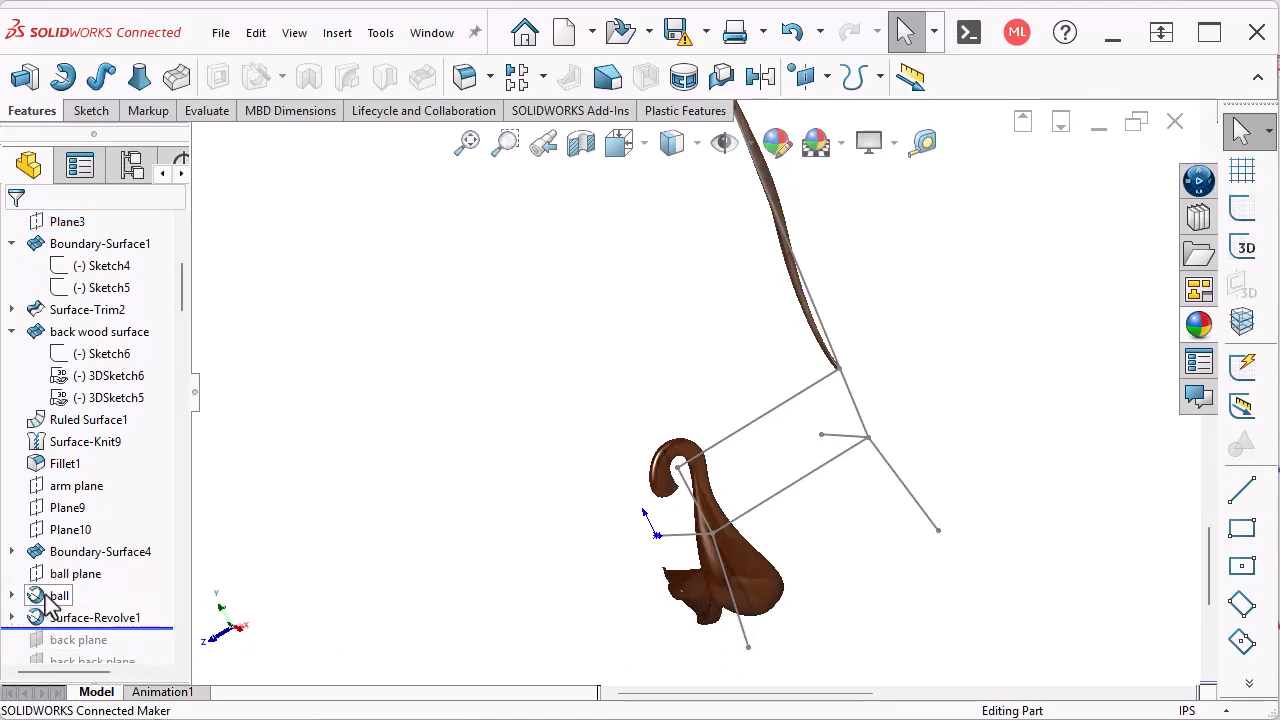
{"action": "left_click", "coordinate": [45, 597]}
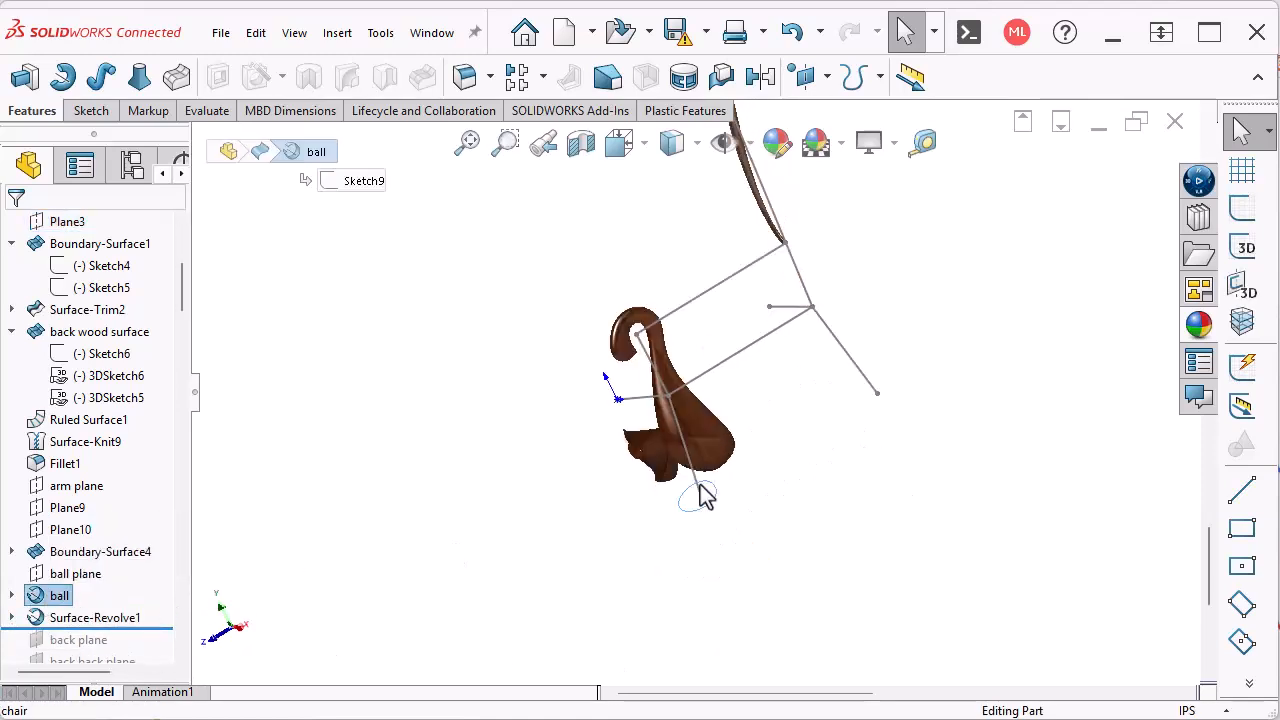
{"action": "scroll", "coordinate": [699, 488], "scroll_direction": "down", "scroll_amount": 1}
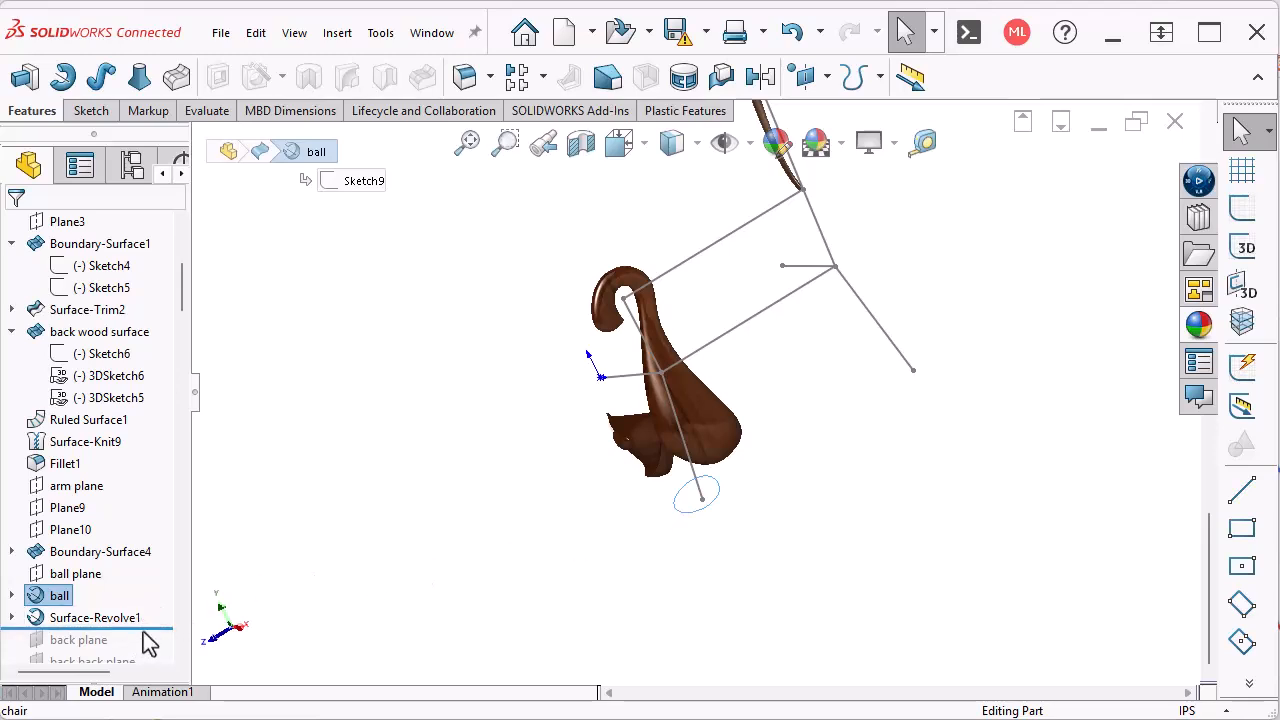
Step: Roll the history forward to just below Mirror1 and inspect the mirrored surface at the end of the front rail
{"action": "left_click_drag", "start_coordinate": [158, 628], "coordinate": [136, 600]}
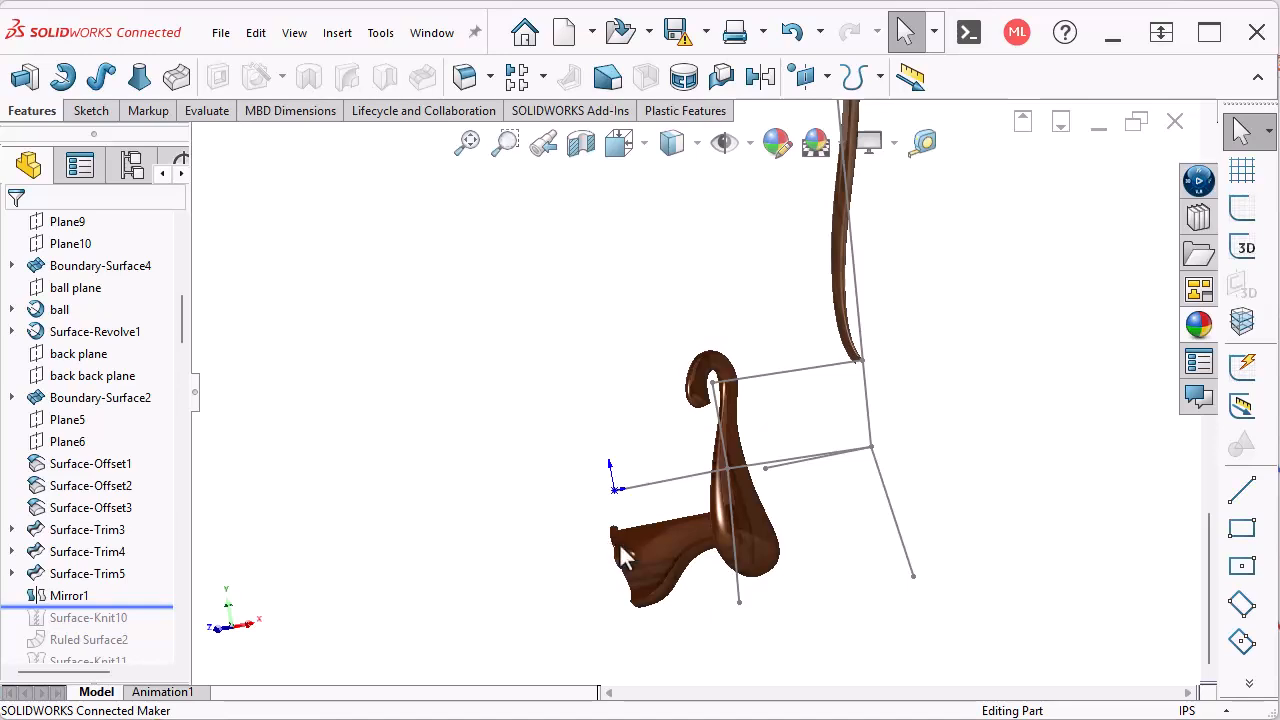
{"action": "scroll", "coordinate": [613, 529], "scroll_direction": "down", "scroll_amount": 5}
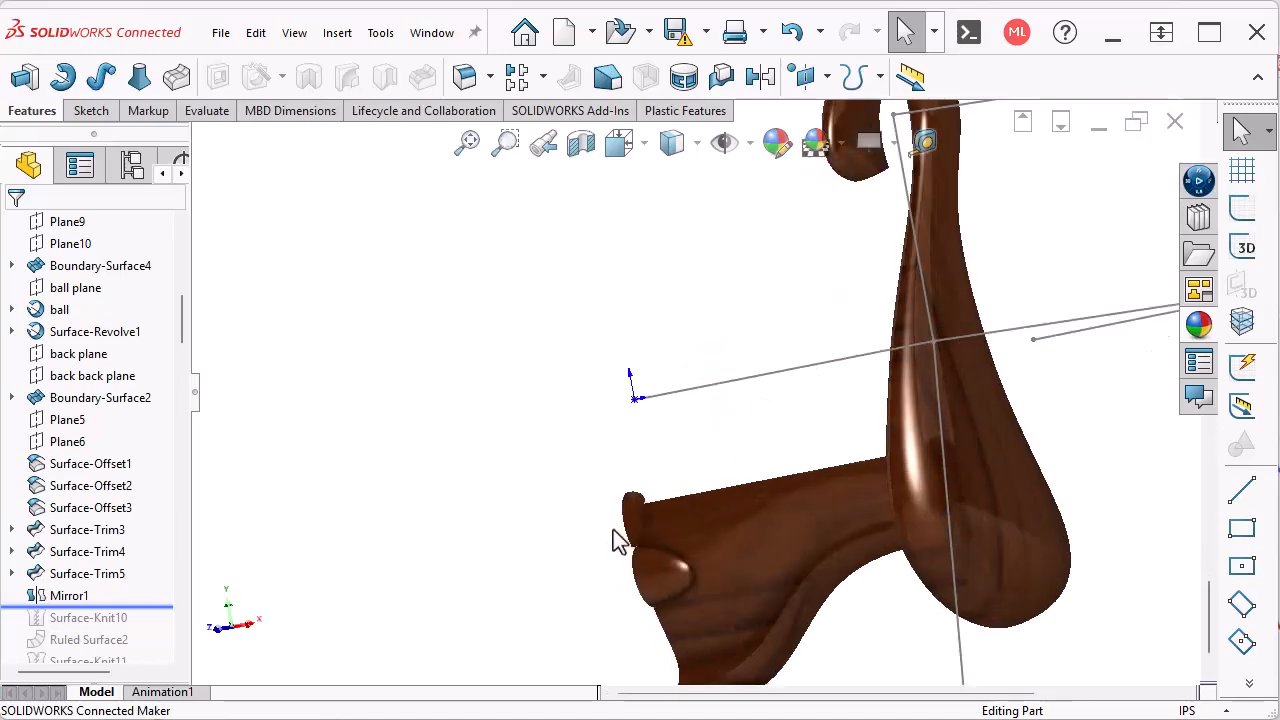
{"action": "scroll", "coordinate": [613, 529], "scroll_direction": "down", "scroll_amount": 2}
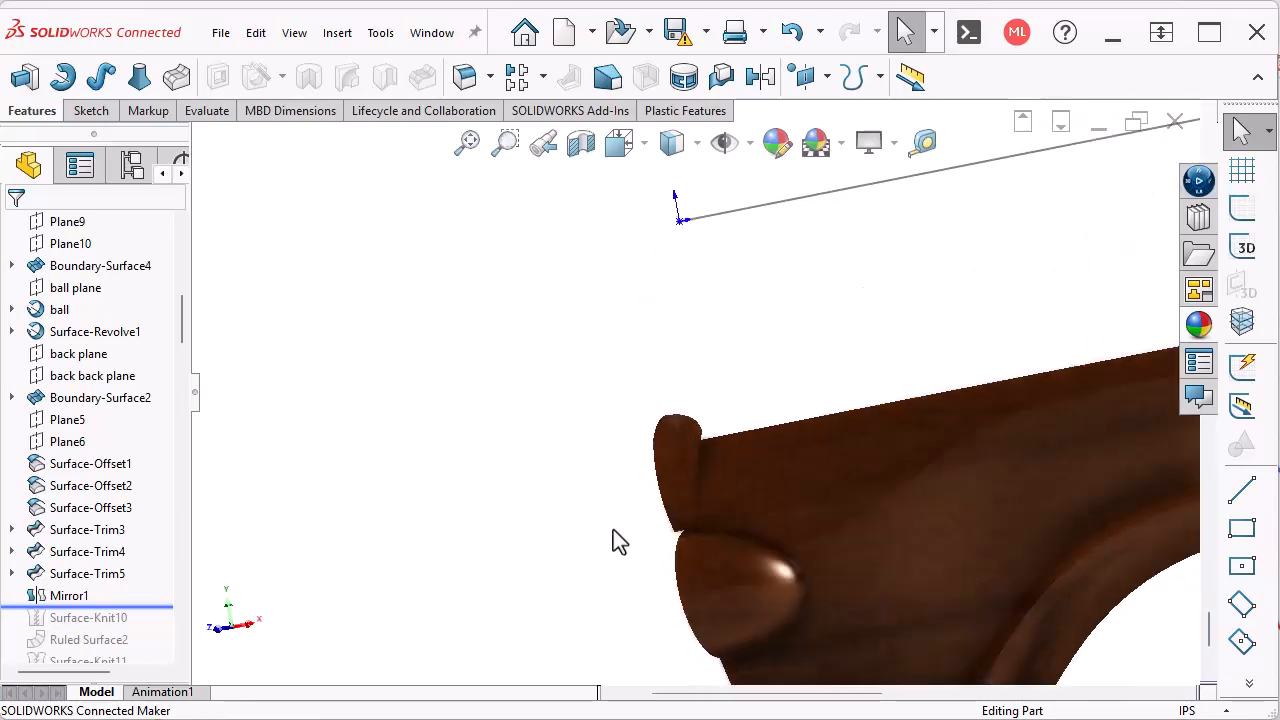
{"action": "scroll", "coordinate": [725, 455], "scroll_direction": "down", "scroll_amount": 4}
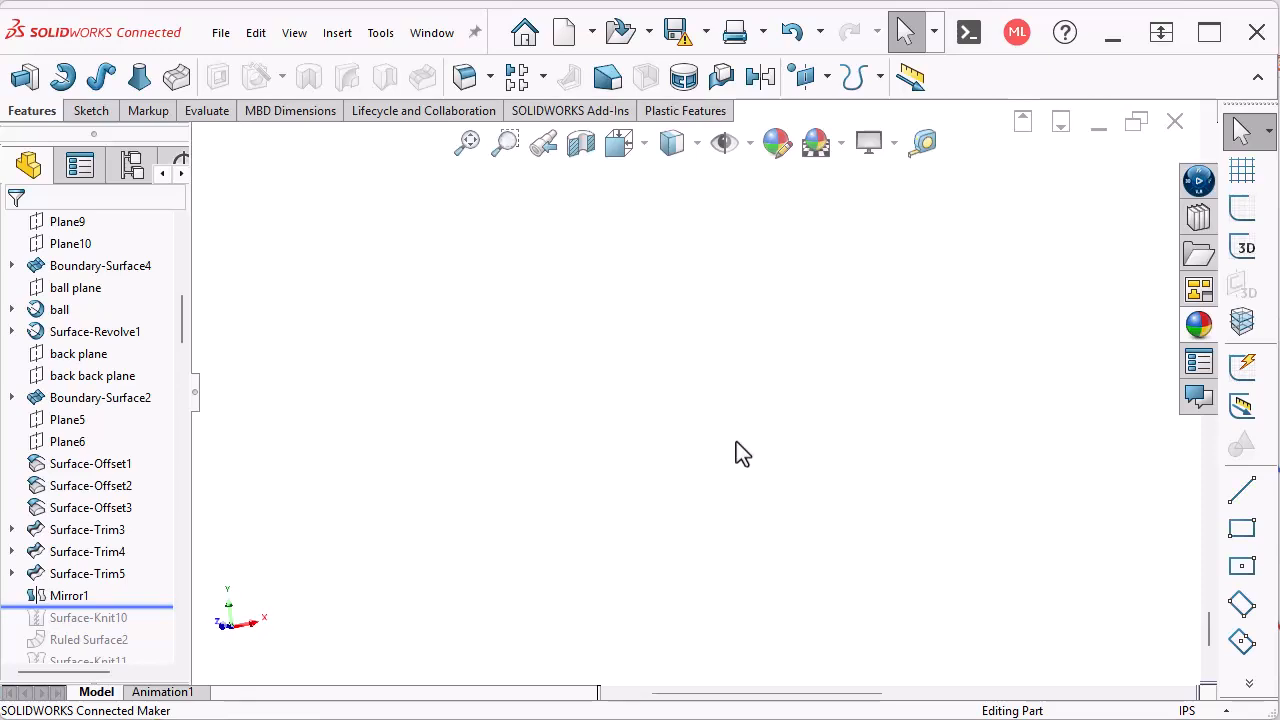
{"action": "scroll", "coordinate": [665, 560], "scroll_direction": "up", "scroll_amount": 3}
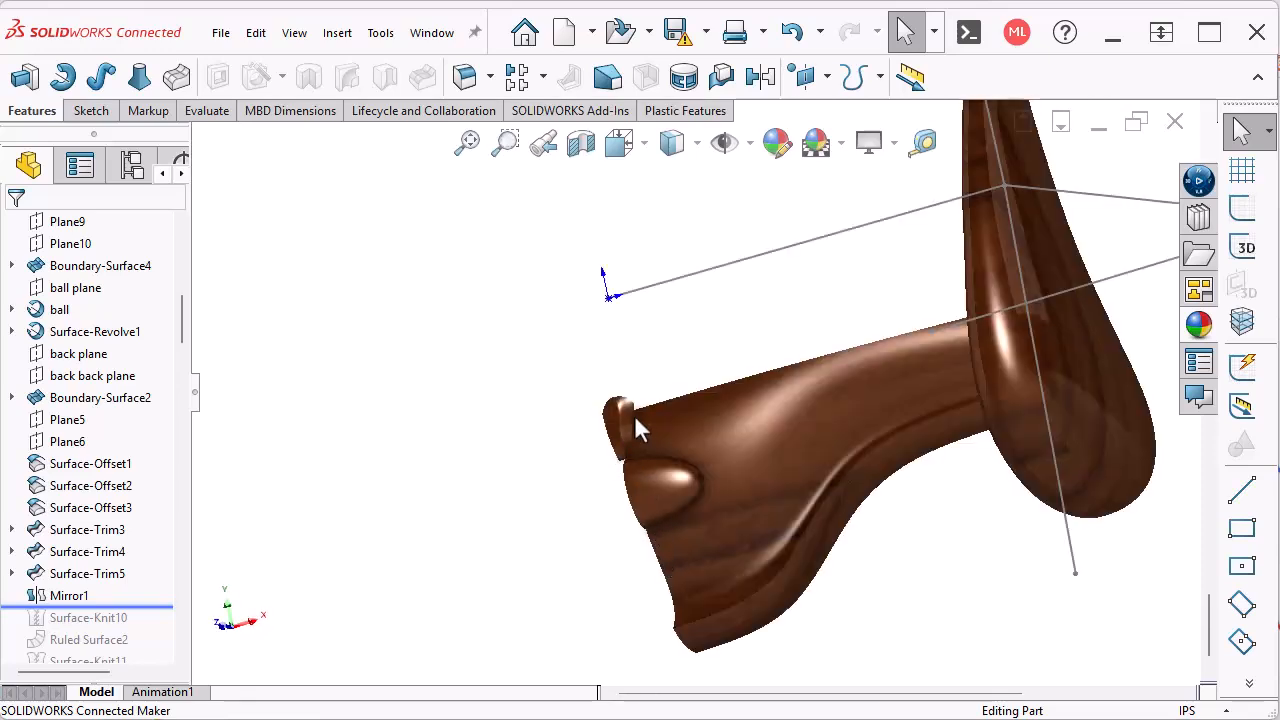
{"action": "scroll", "coordinate": [634, 415], "scroll_direction": "down", "scroll_amount": 3}
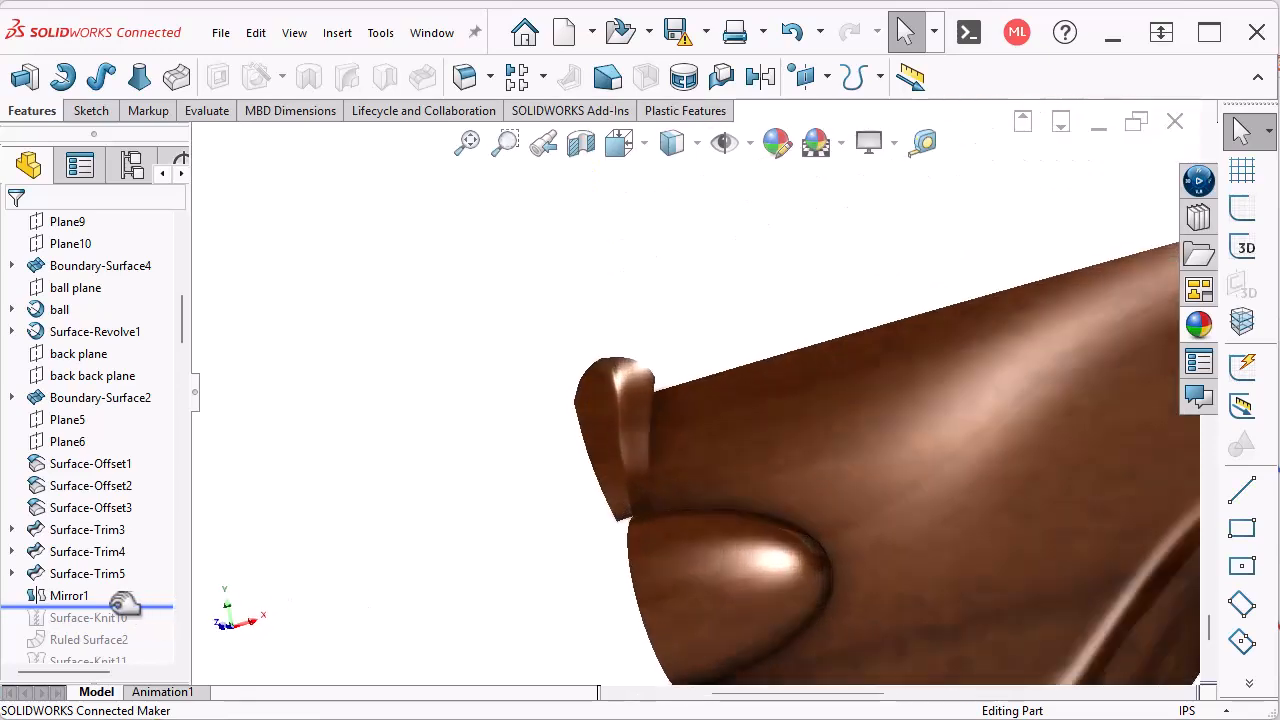
{"action": "left_click", "coordinate": [63, 596]}
{"action": "scroll", "coordinate": [62, 596], "scroll_direction": "up", "scroll_amount": 2}
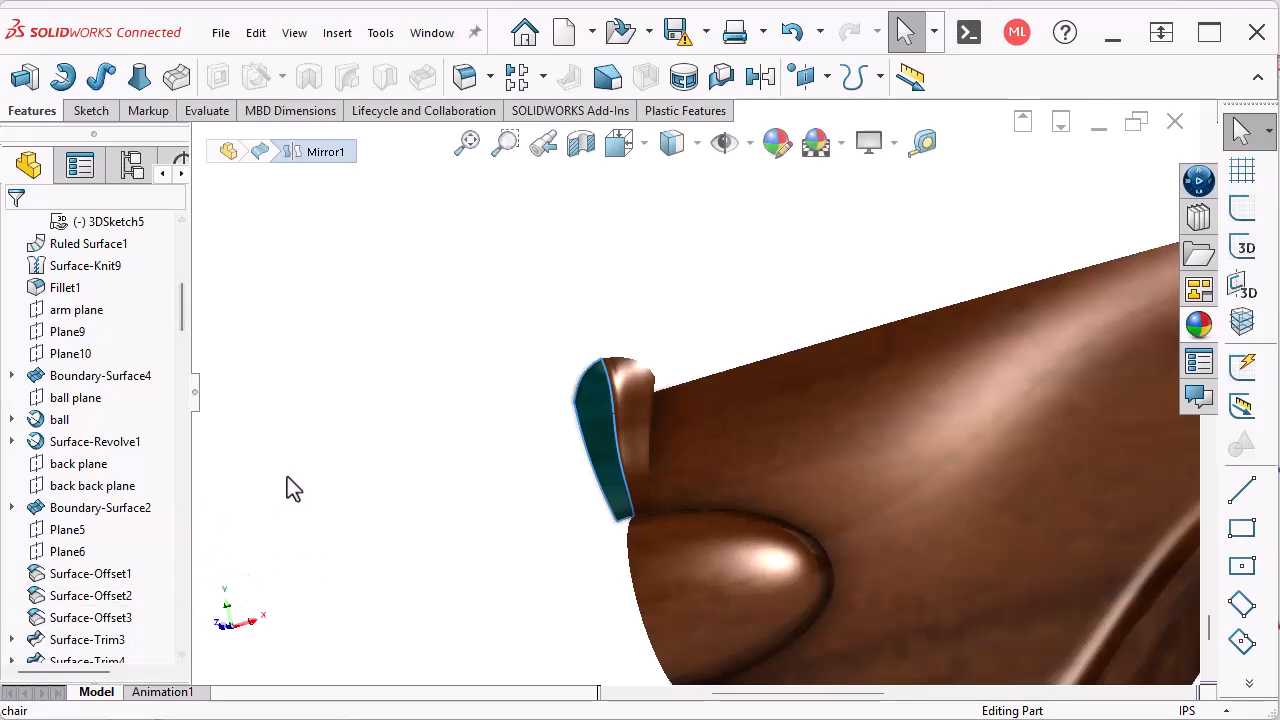
{"action": "left_click", "coordinate": [436, 343]}
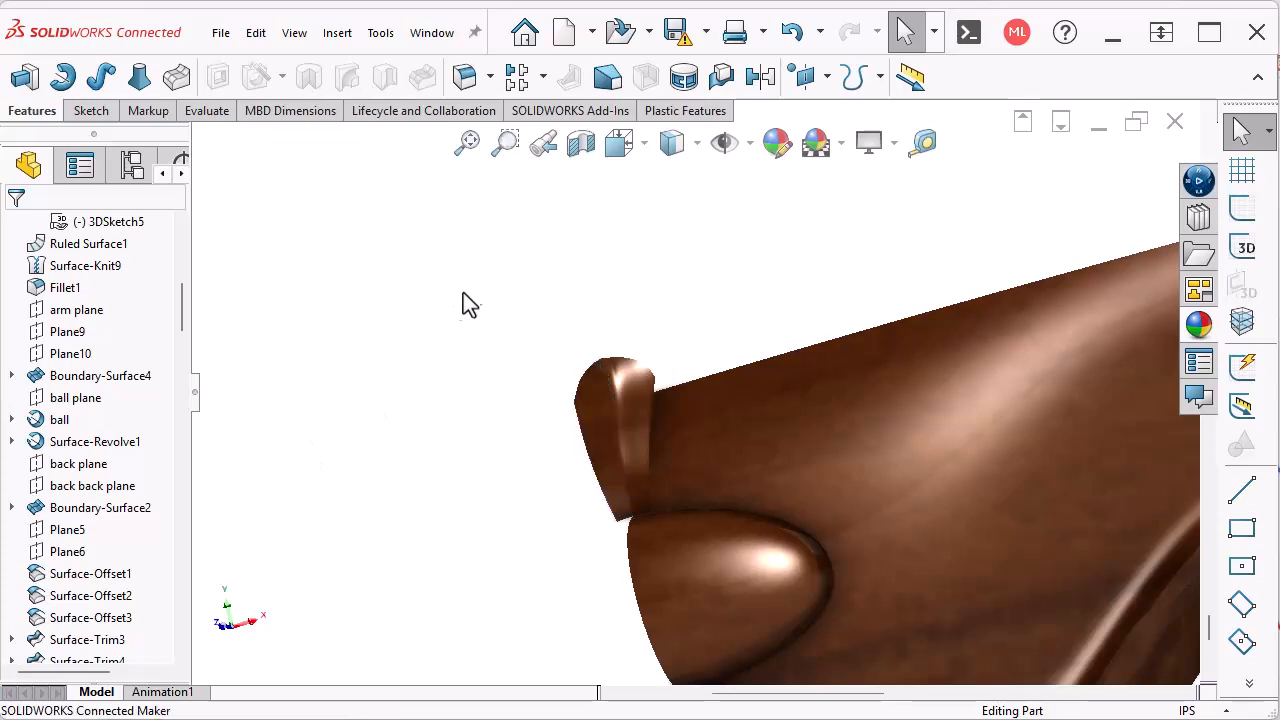
Step: Display the model shaded with edges and roll the history forward to just below Surface-Knit10 to inspect the knitted flute
{"action": "left_click", "coordinate": [699, 144]}
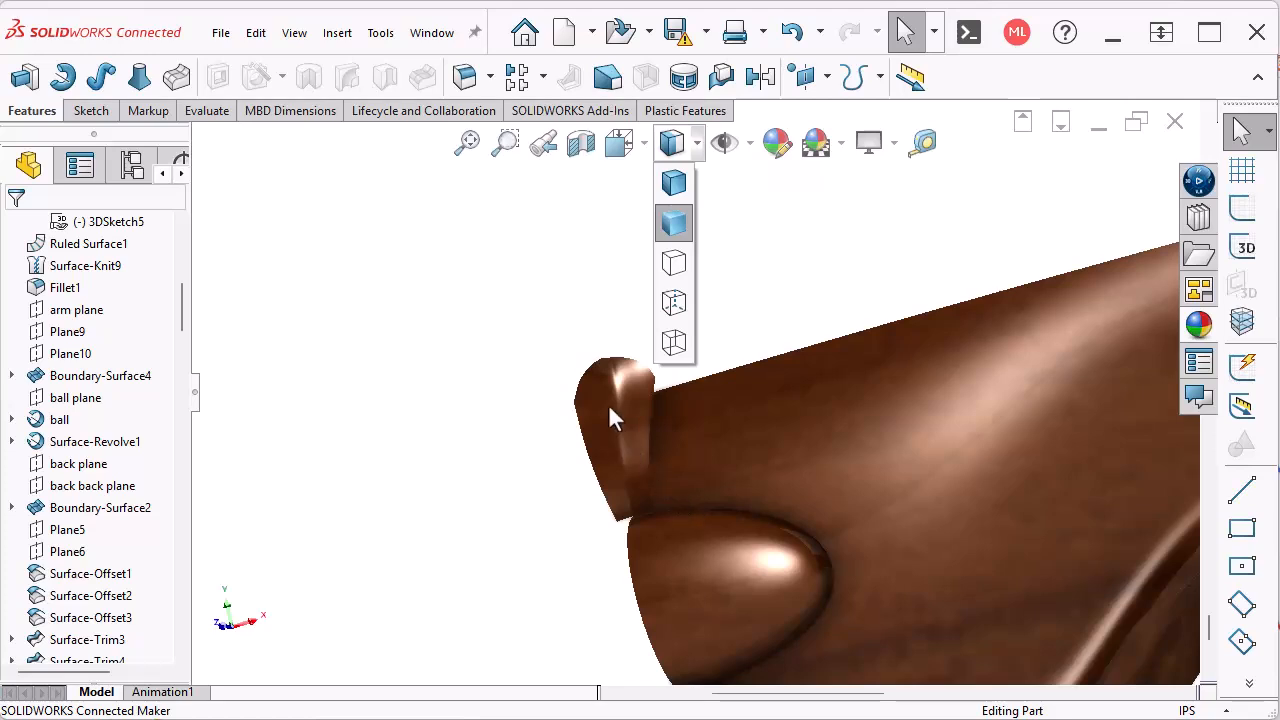
{"action": "left_click", "coordinate": [679, 185]}
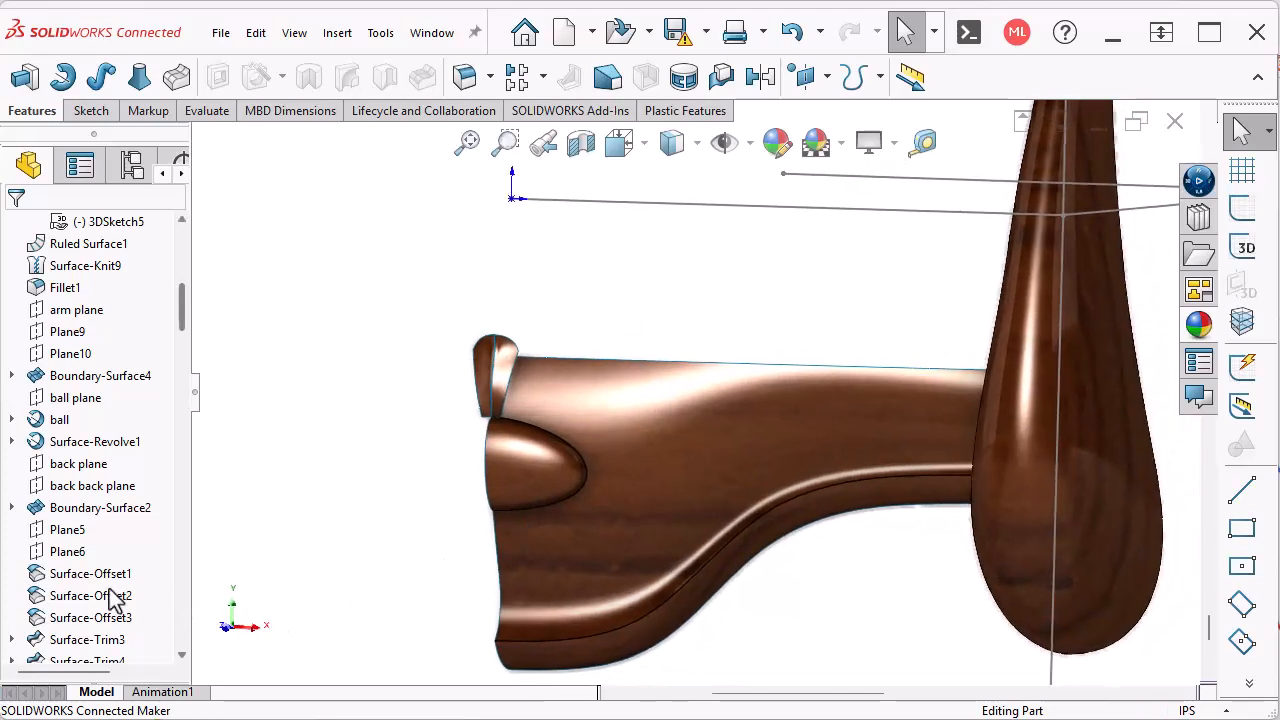
{"action": "scroll", "coordinate": [83, 529], "scroll_direction": "down", "scroll_amount": 5}
{"action": "left_click_drag", "start_coordinate": [154, 386], "coordinate": [154, 400]}
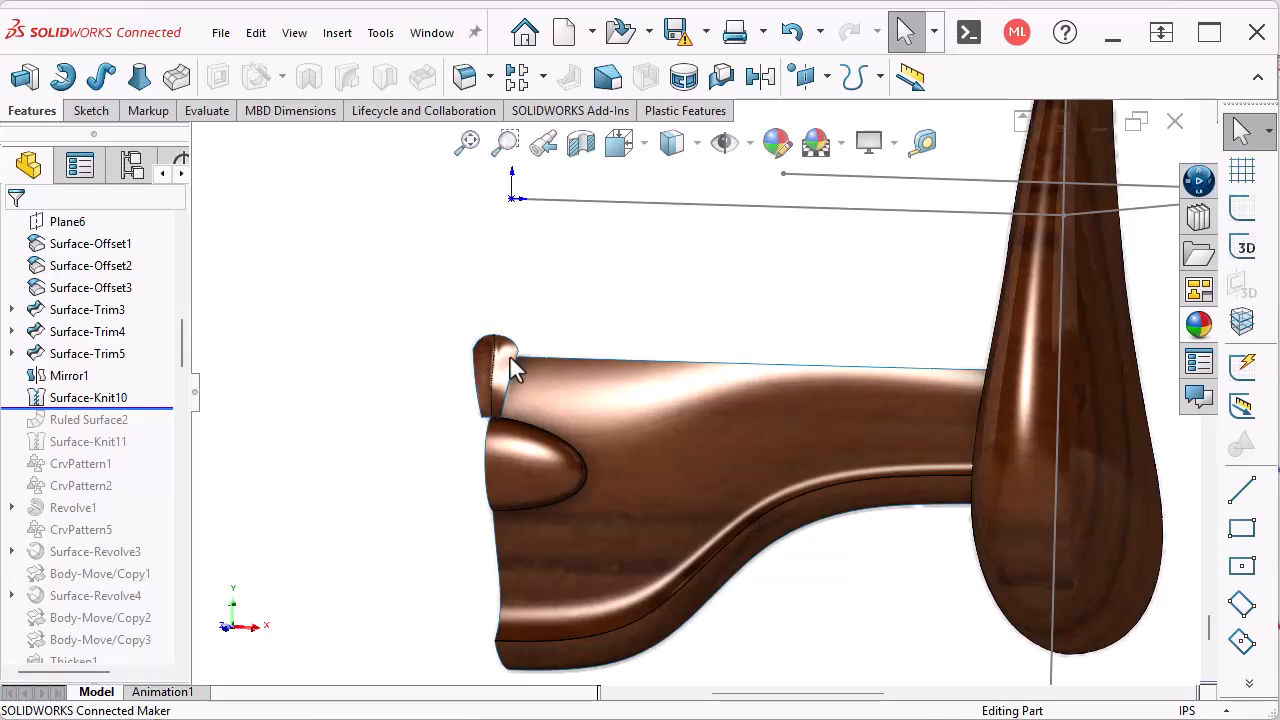
{"action": "scroll", "coordinate": [499, 366], "scroll_direction": "up", "scroll_amount": 4}
{"action": "scroll", "coordinate": [499, 366], "scroll_direction": "down", "scroll_amount": 2}
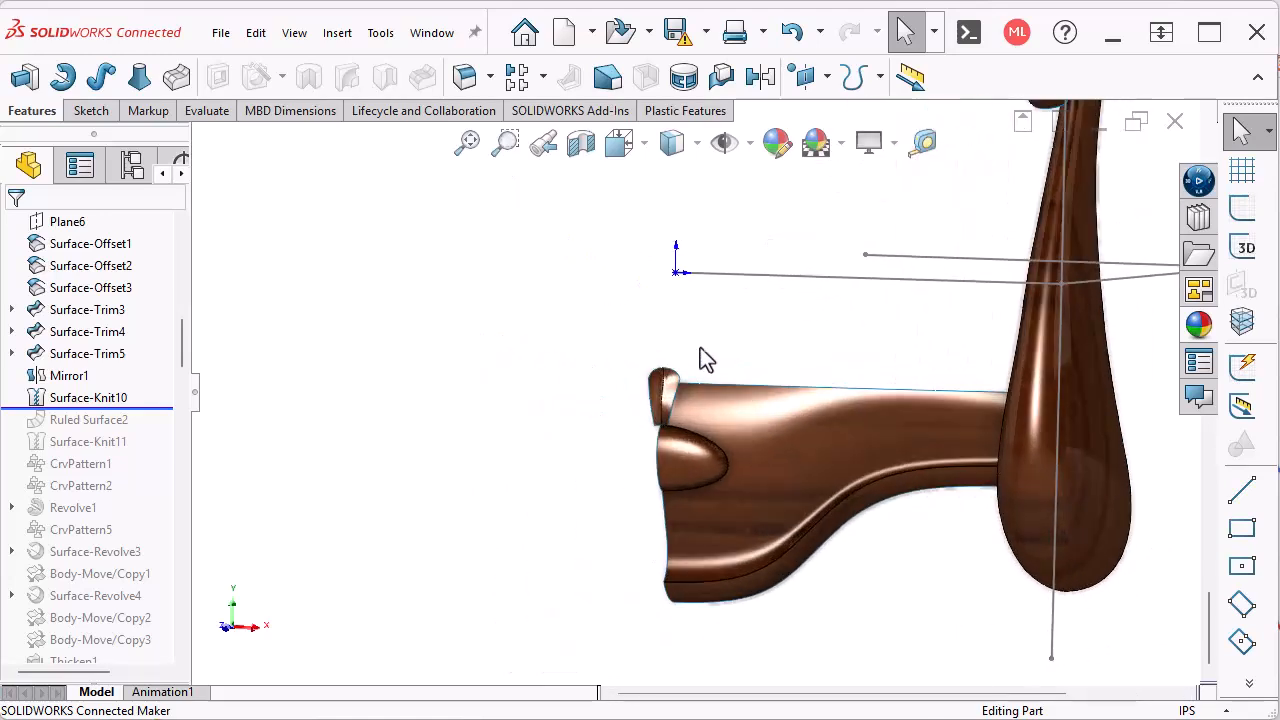
{"action": "scroll", "coordinate": [668, 388], "scroll_direction": "down", "scroll_amount": 4}
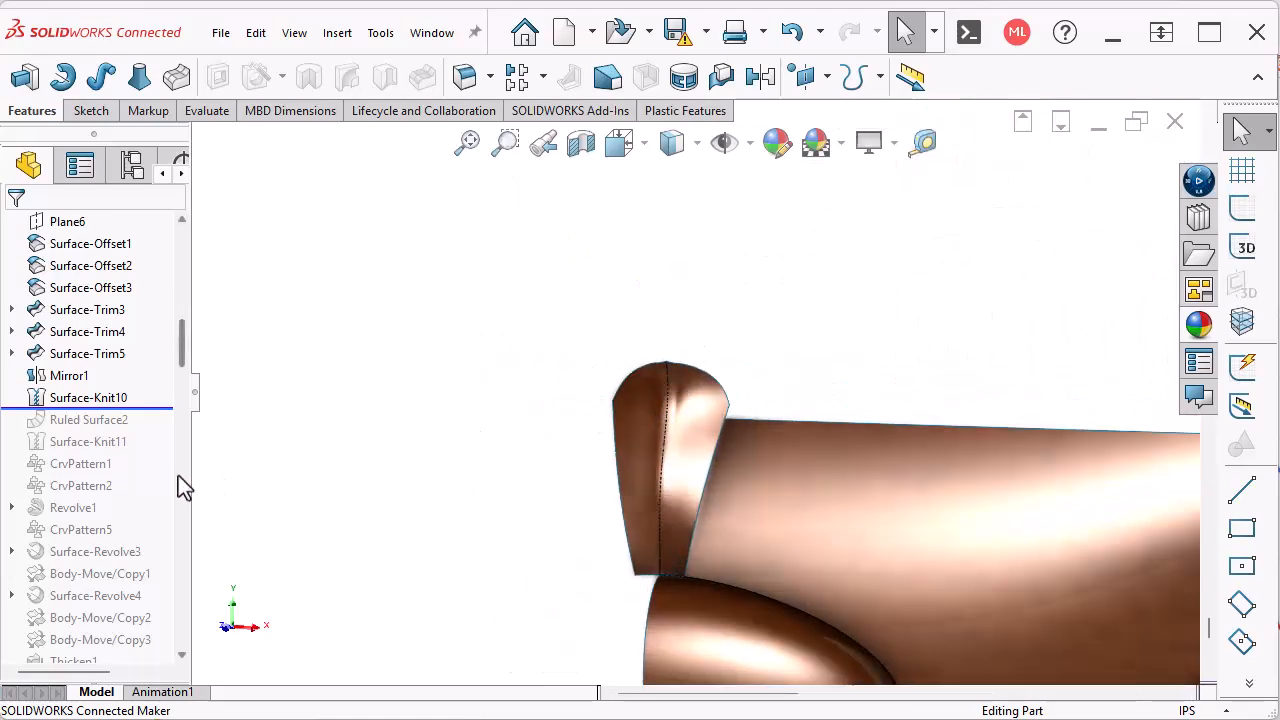
Step: Roll the history forward through the curve patterns to just below Body-Move/Copy3 and highlight Body-Move/Copy2
{"action": "left_click_drag", "start_coordinate": [163, 407], "coordinate": [150, 390]}
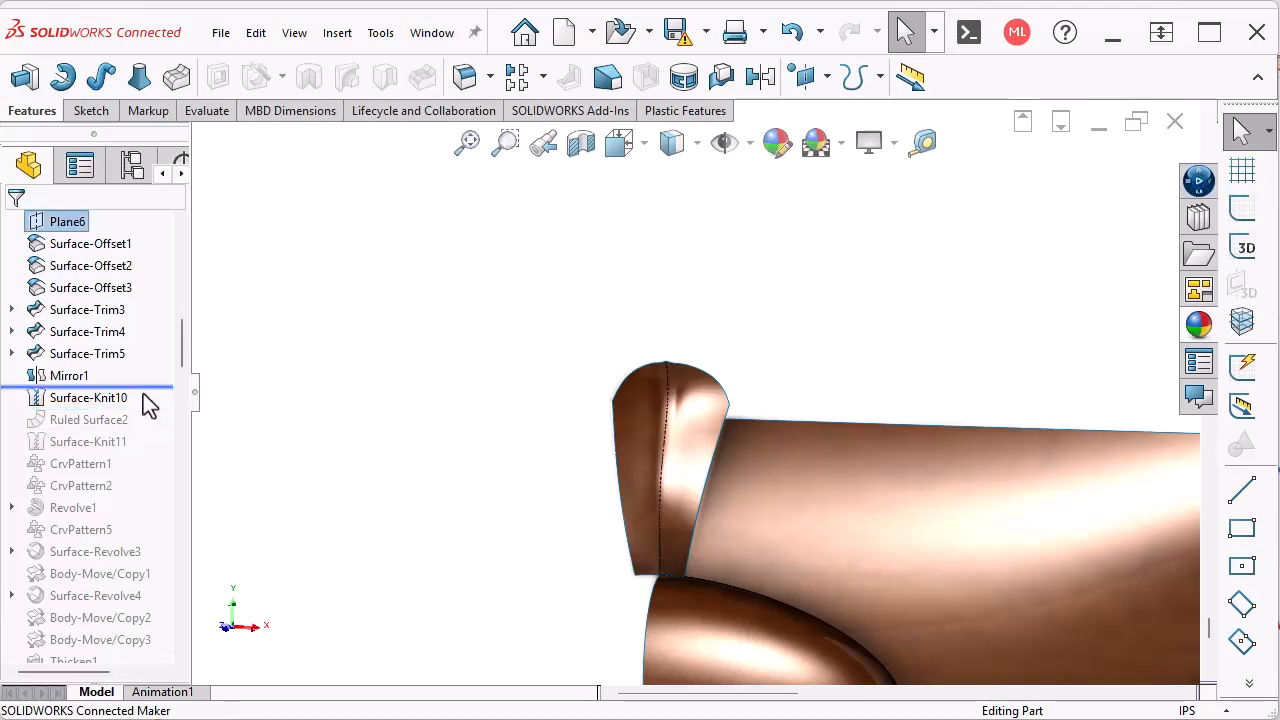
{"action": "left_click_drag", "start_coordinate": [156, 386], "coordinate": [137, 492]}
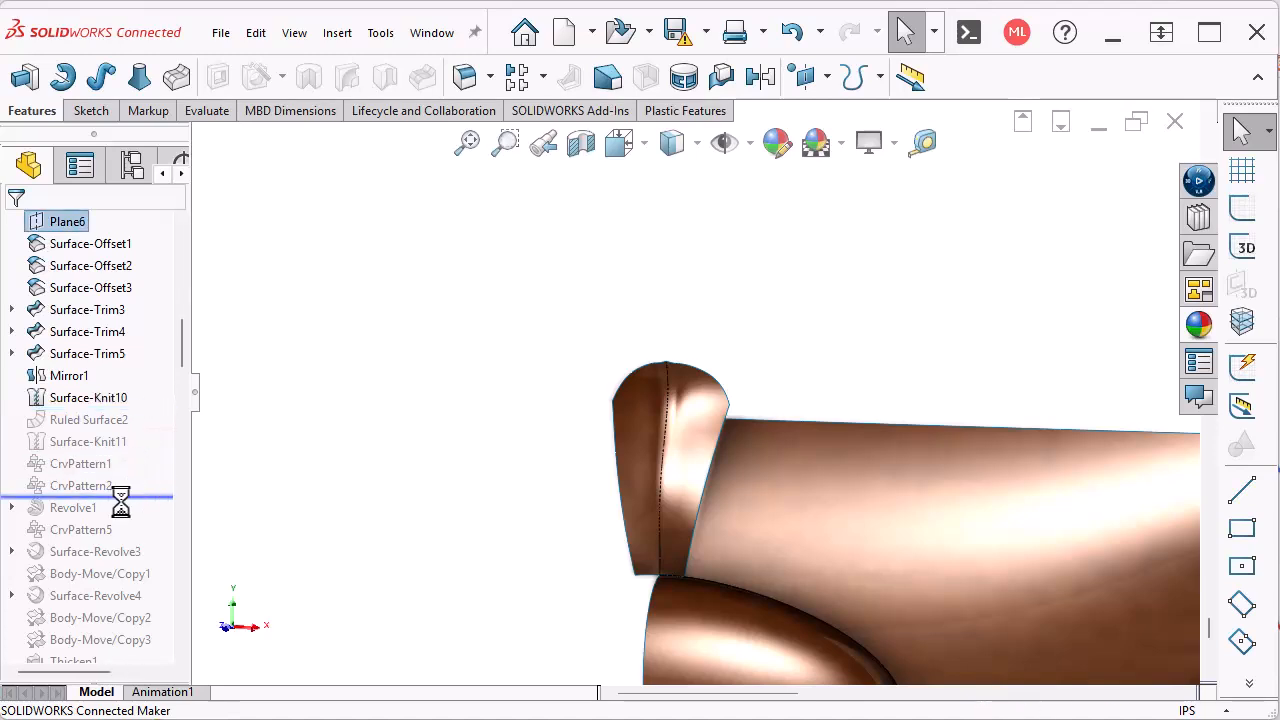
{"action": "scroll", "coordinate": [388, 462], "scroll_direction": "up", "scroll_amount": 3}
{"action": "scroll", "coordinate": [388, 462], "scroll_direction": "up", "scroll_amount": 2}
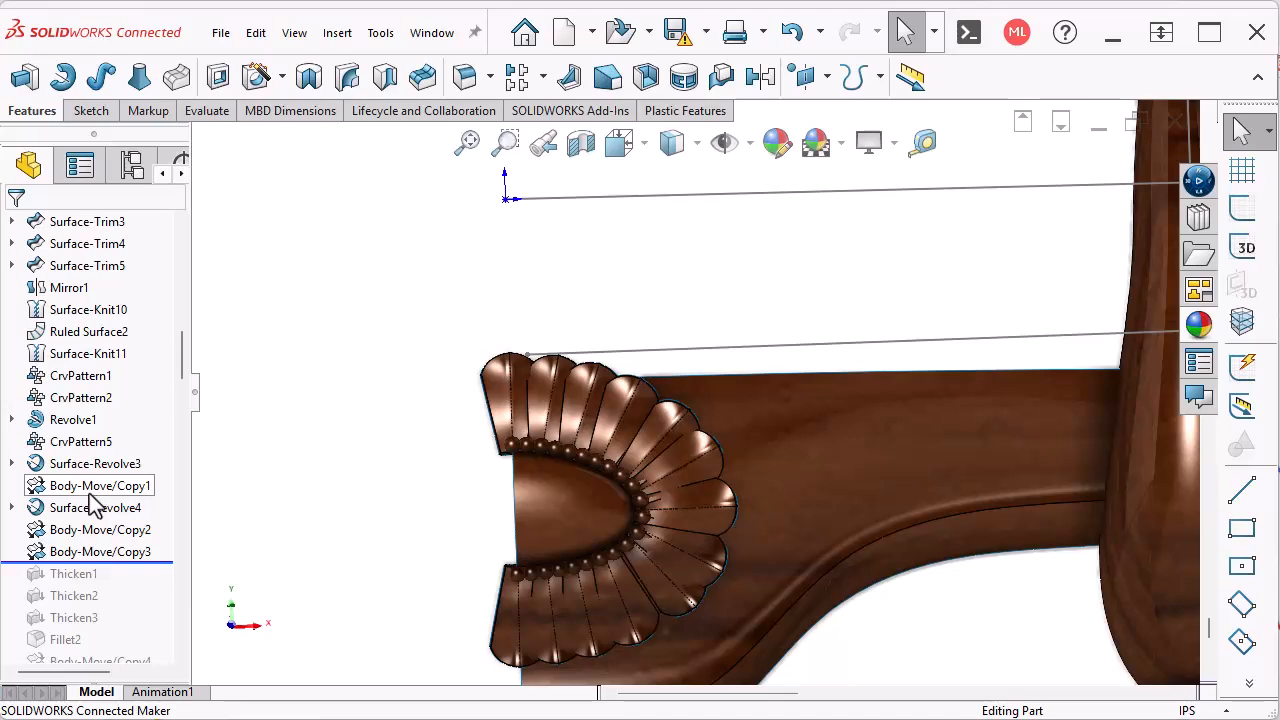
{"action": "left_click", "coordinate": [110, 529]}
{"action": "left_click", "coordinate": [277, 530]}
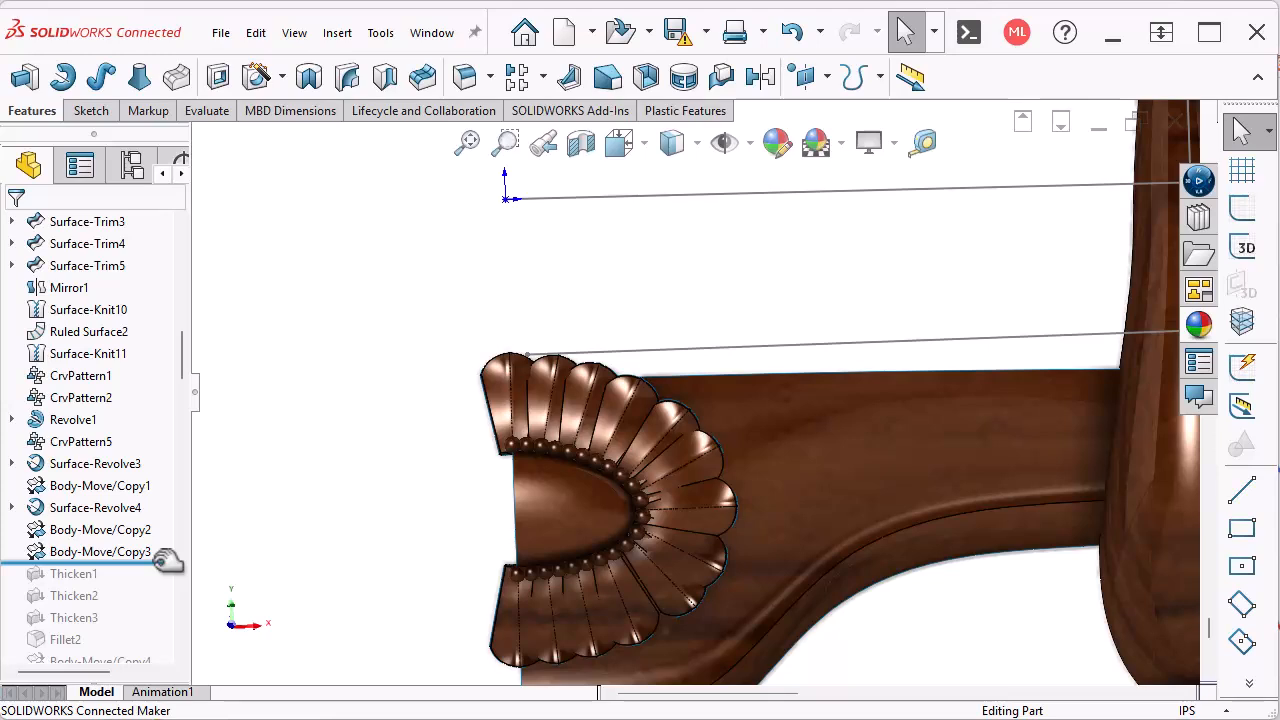
Step: Roll the history forward to just below Thicken3 and select the carved leaf surface on top of the chair back
{"action": "left_click_drag", "start_coordinate": [165, 561], "coordinate": [130, 630]}
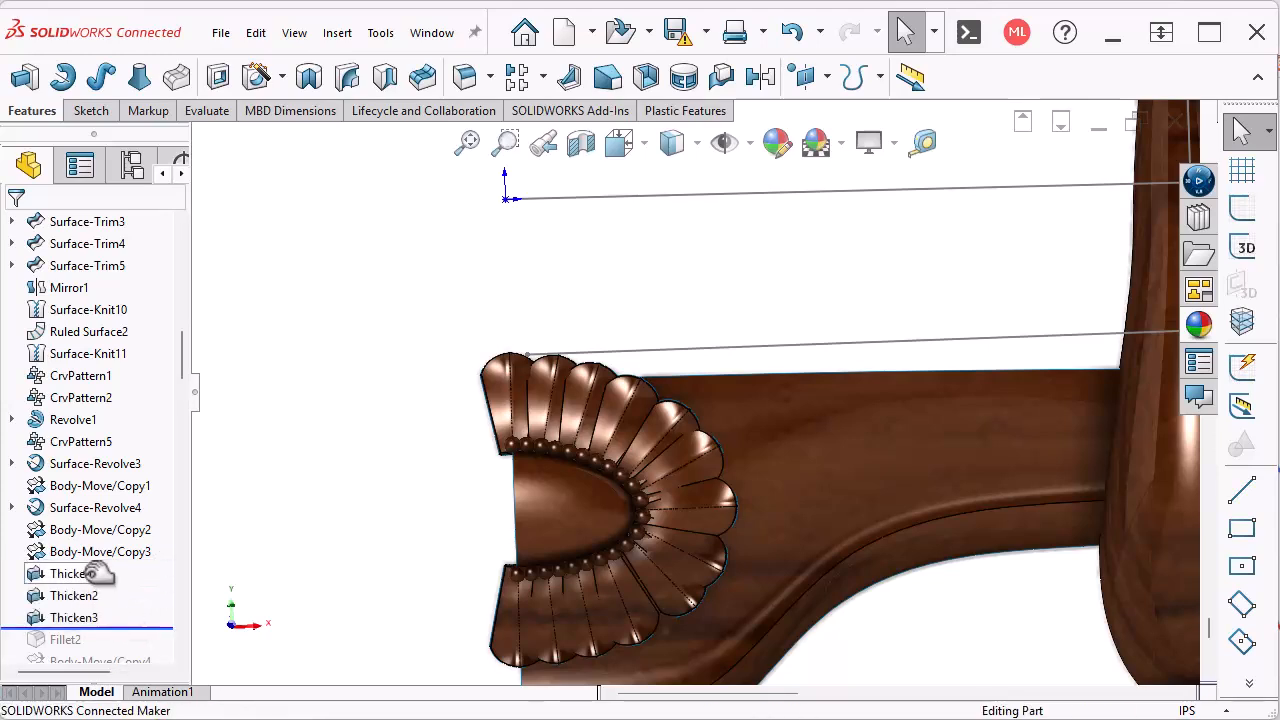
{"action": "key", "text": "f"}
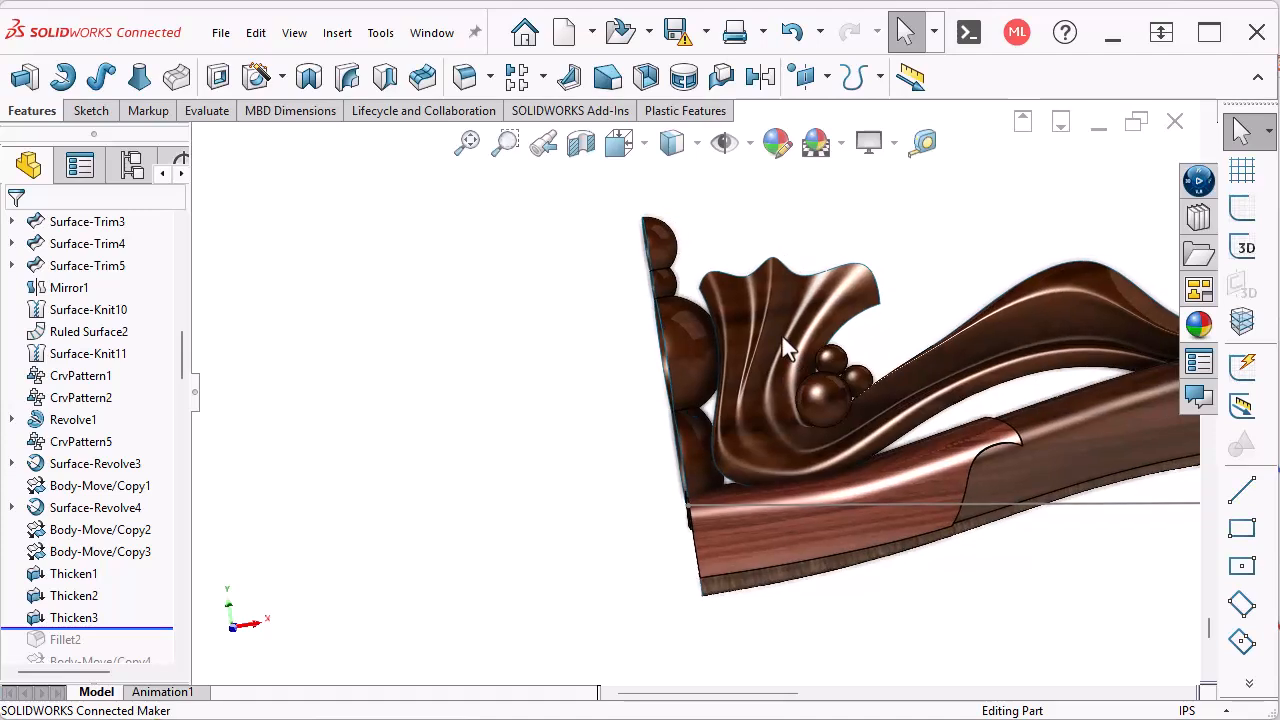
{"action": "left_click", "coordinate": [782, 333]}
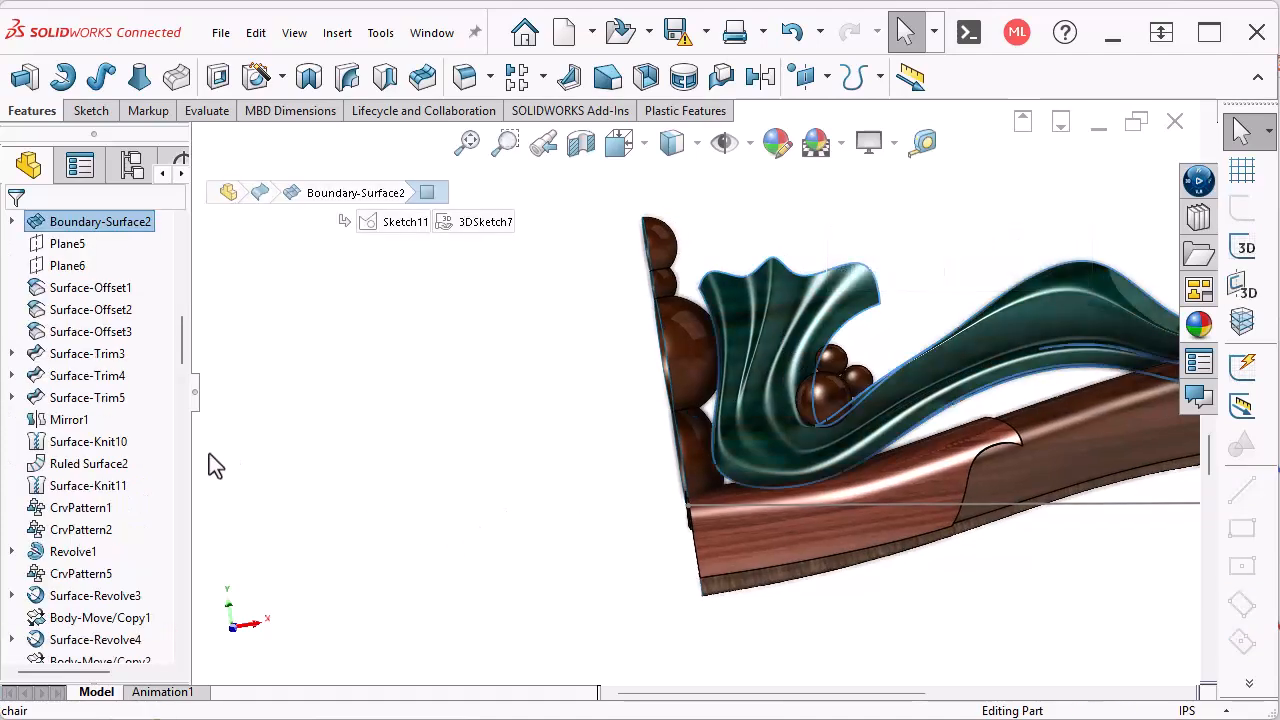
Step: Expand Boundary-Surface2, highlight Sketch11 and 3DSketch7 to inspect its defining curves, and collapse the feature
{"action": "left_click", "coordinate": [12, 221]}
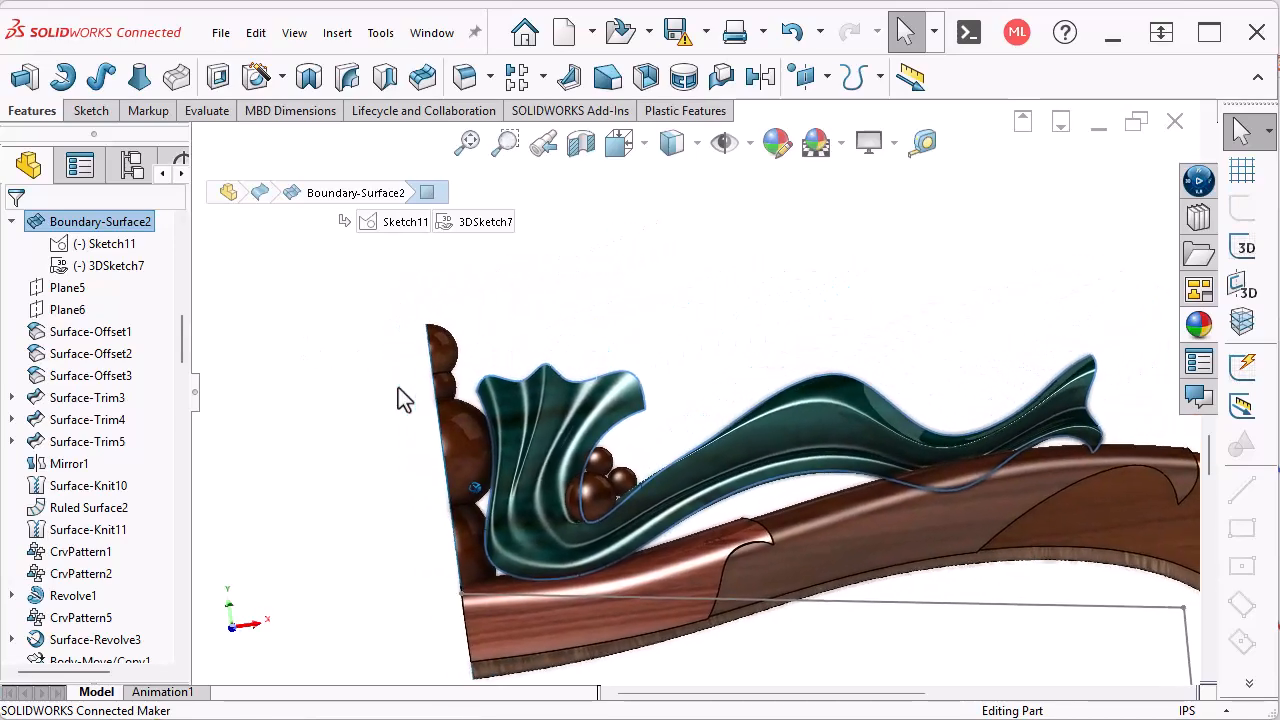
{"action": "left_click", "coordinate": [108, 246]}
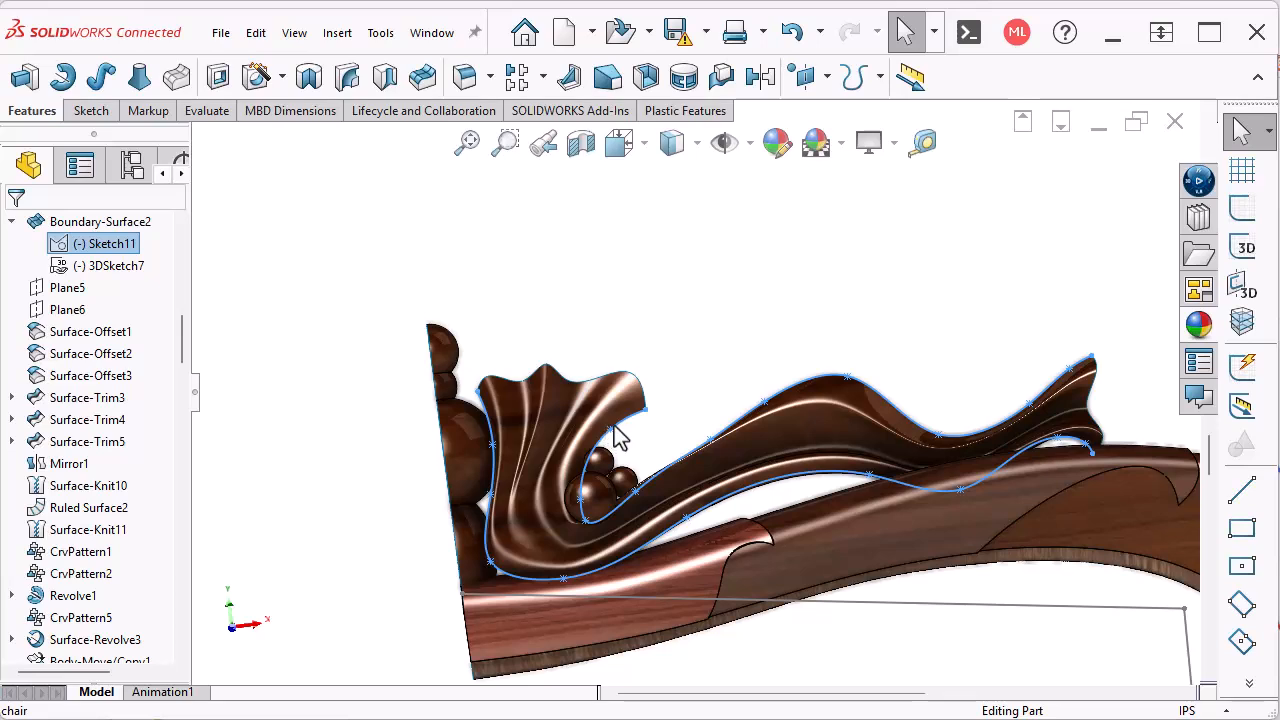
{"action": "left_click", "coordinate": [108, 266]}
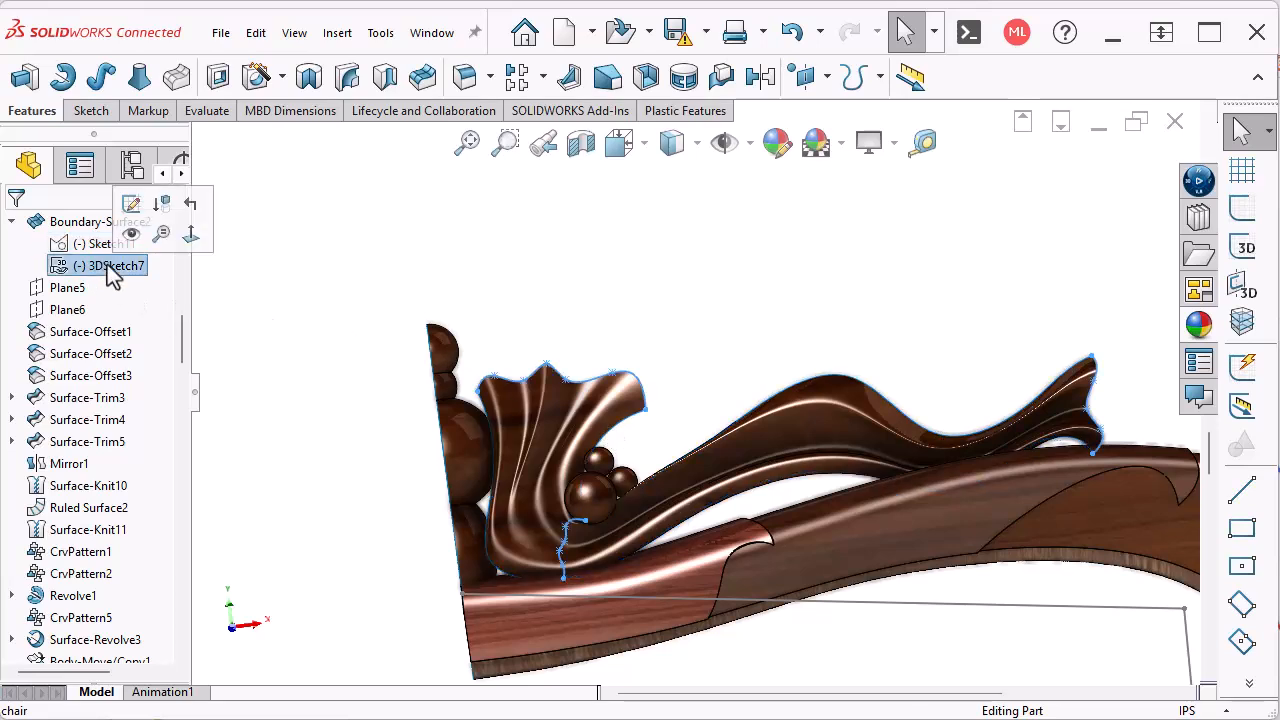
{"action": "scroll", "coordinate": [107, 264], "scroll_direction": "up", "scroll_amount": 3}
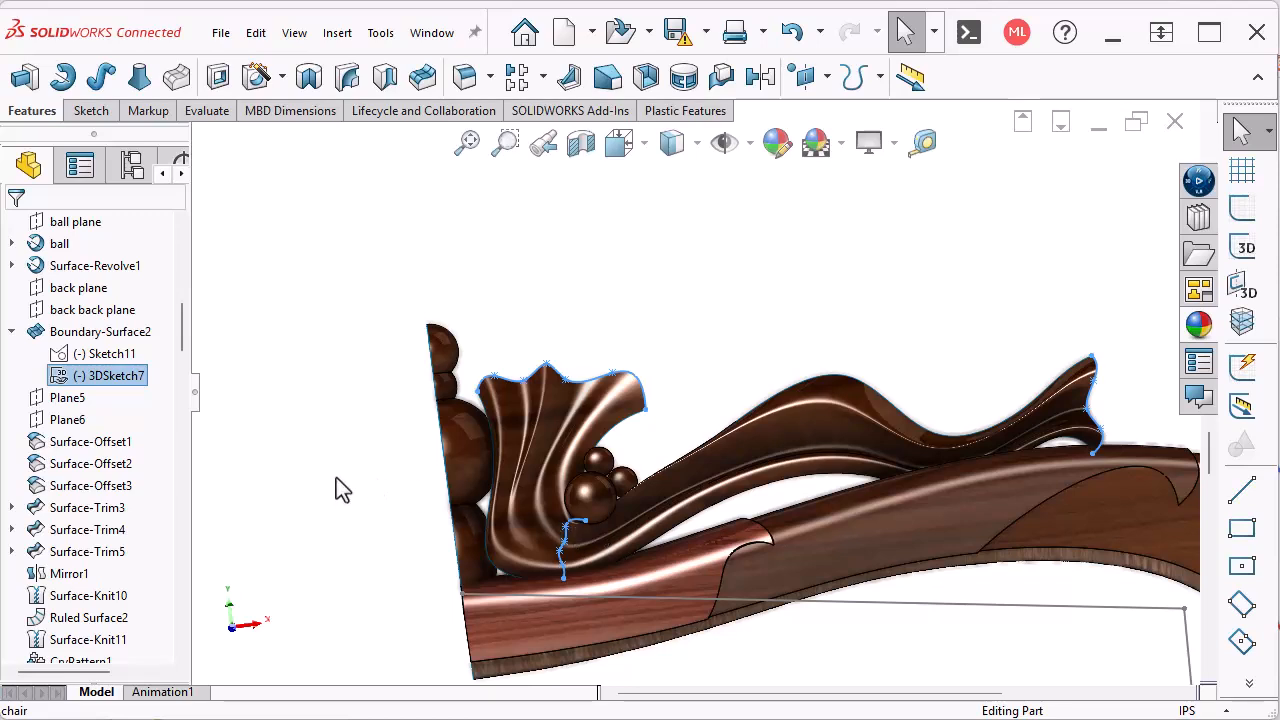
{"action": "left_click", "coordinate": [11, 332]}
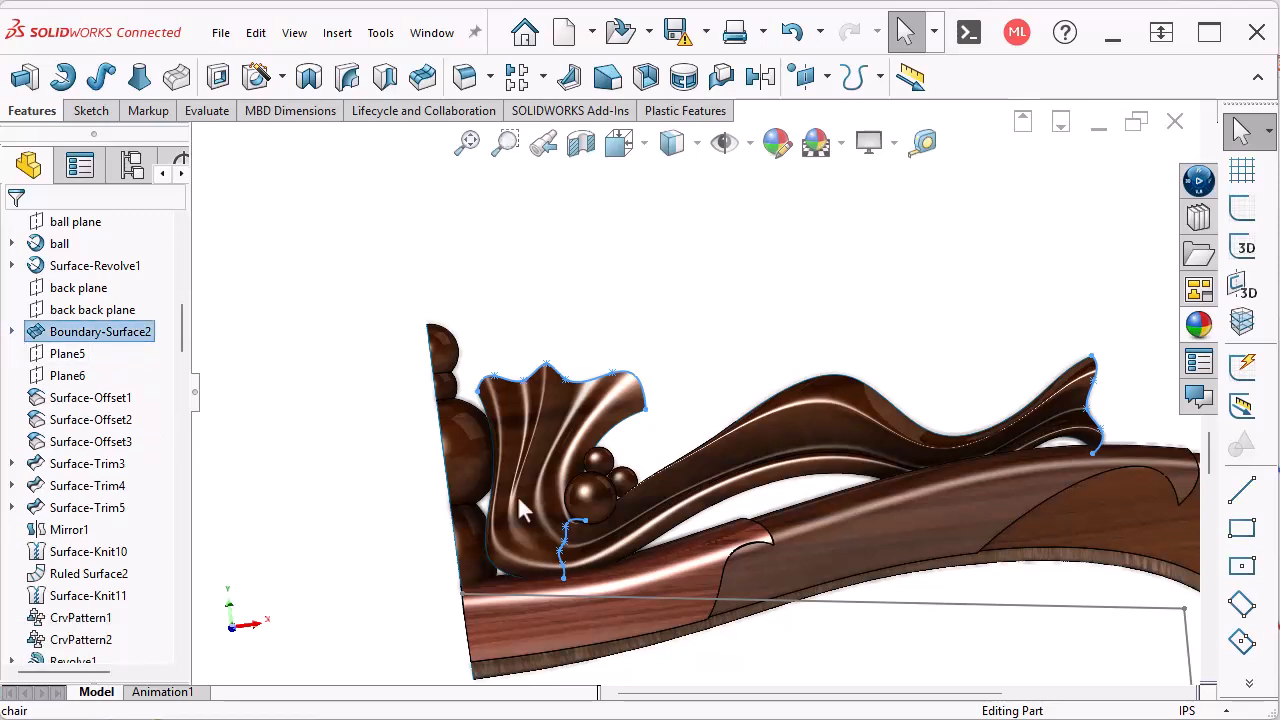
Step: Clear the selection and select the largest bead nested in the carved leaf to locate its feature
{"action": "left_click", "coordinate": [644, 434]}
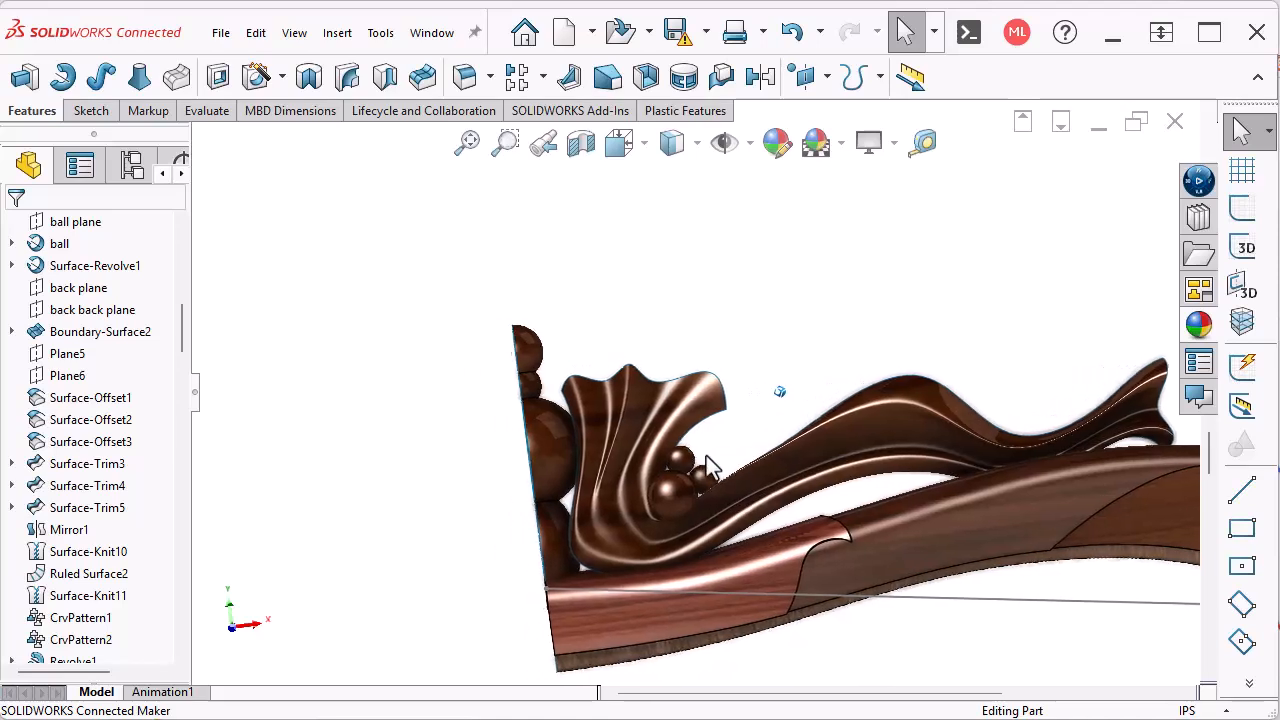
{"action": "left_click", "coordinate": [685, 498]}
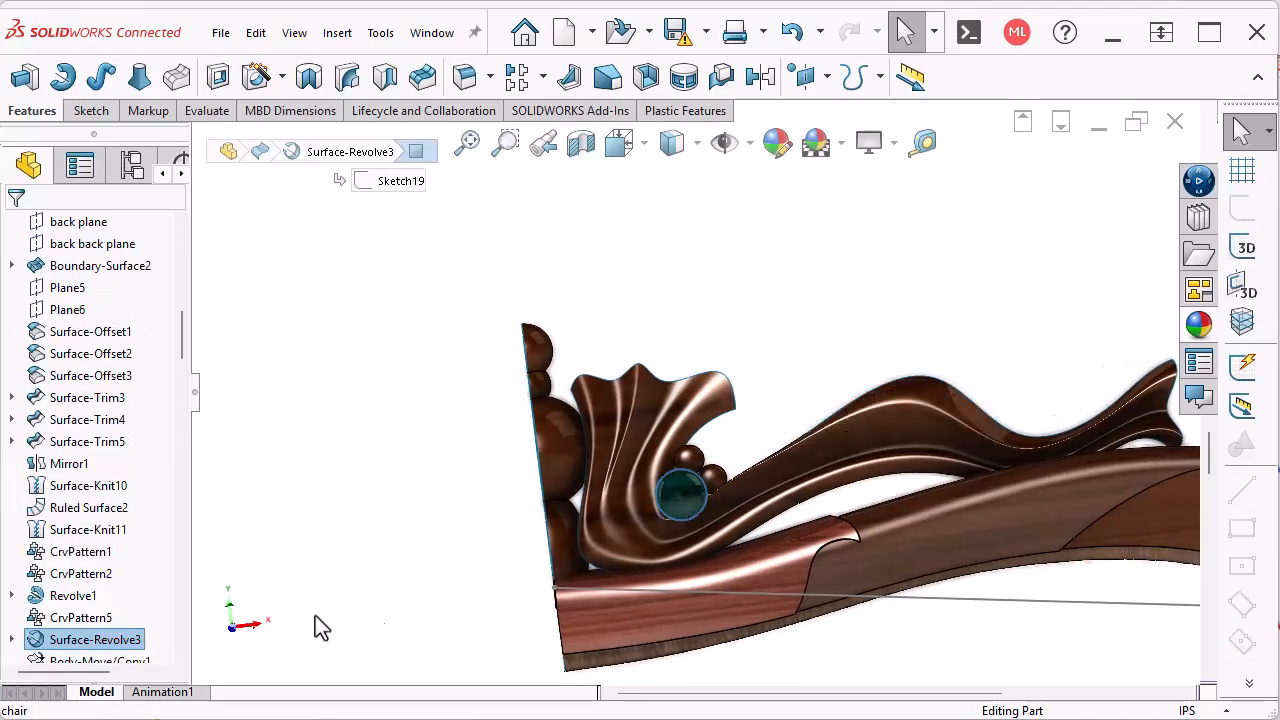
Step: Select the reddish wood panel under the carved leaf on the chair back to locate its Thicken feature in the history
{"action": "mouse_move", "coordinate": [104, 627]}
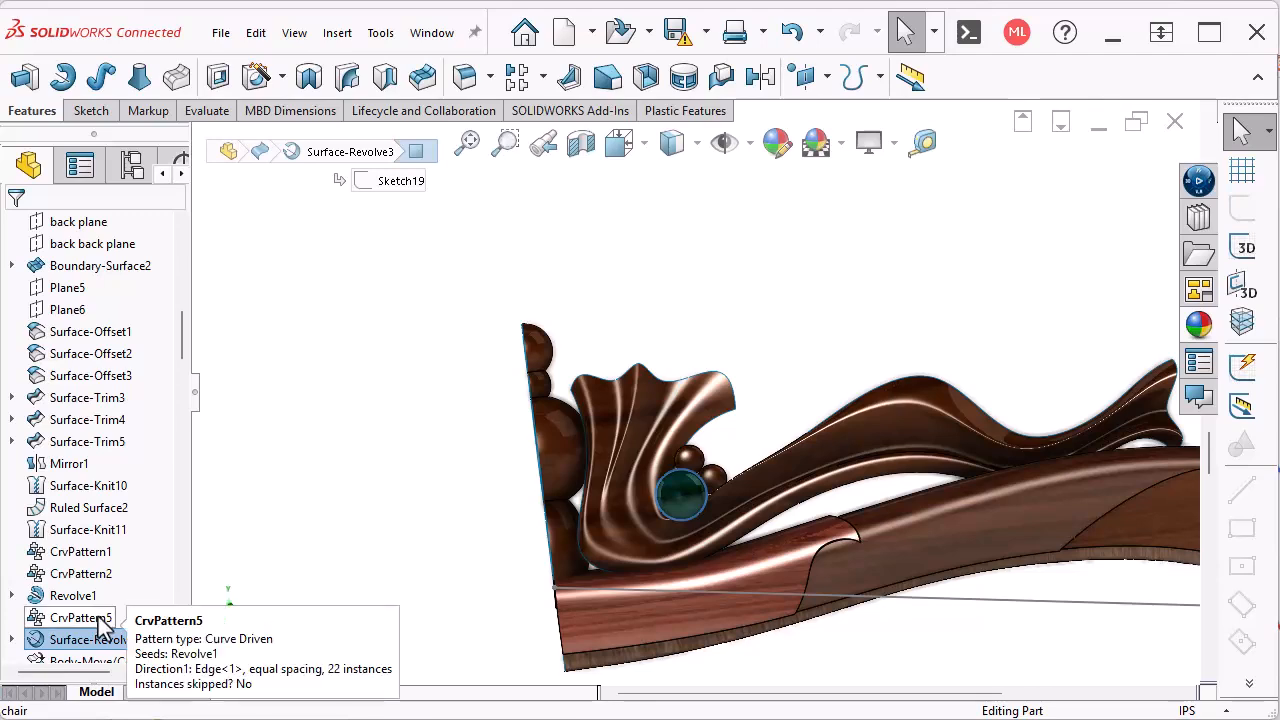
{"action": "scroll", "coordinate": [104, 627], "scroll_direction": "down", "scroll_amount": 2}
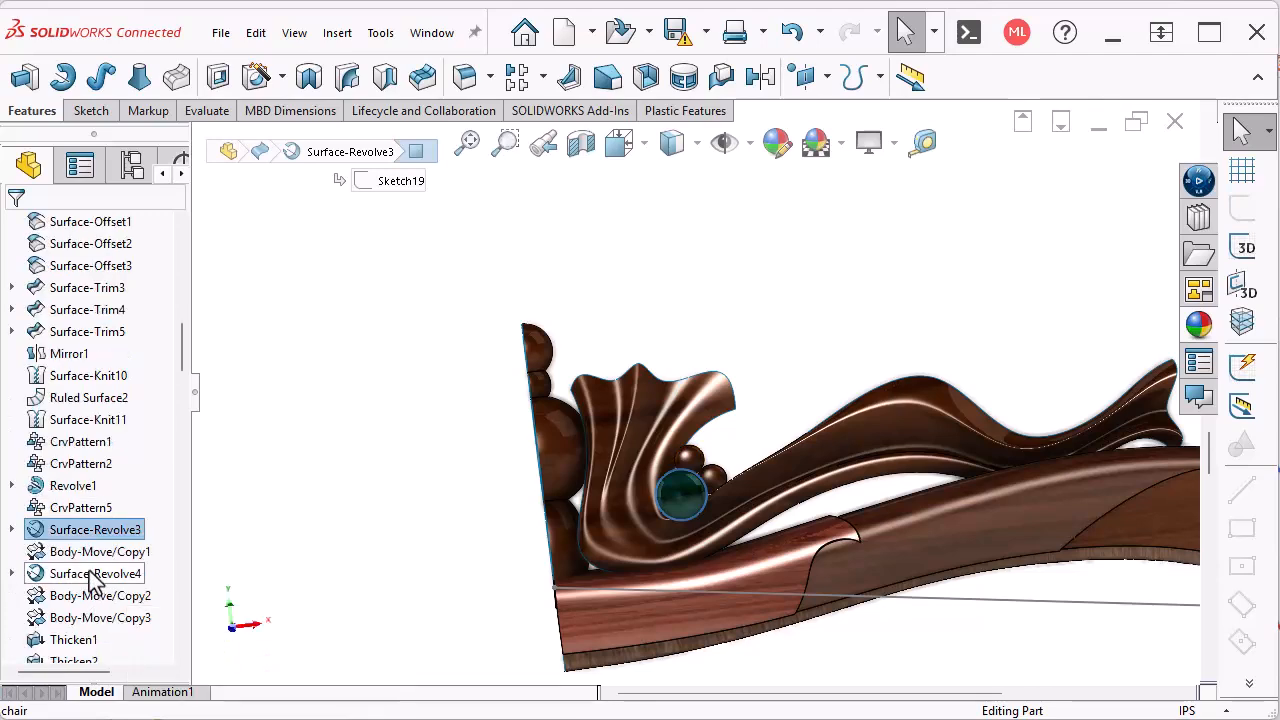
{"action": "mouse_move", "coordinate": [470, 468]}
{"action": "middle_mouse_down"}
{"action": "mouse_move", "coordinate": [515, 440]}
{"action": "mouse_move", "coordinate": [554, 334]}
{"action": "middle_mouse_up"}
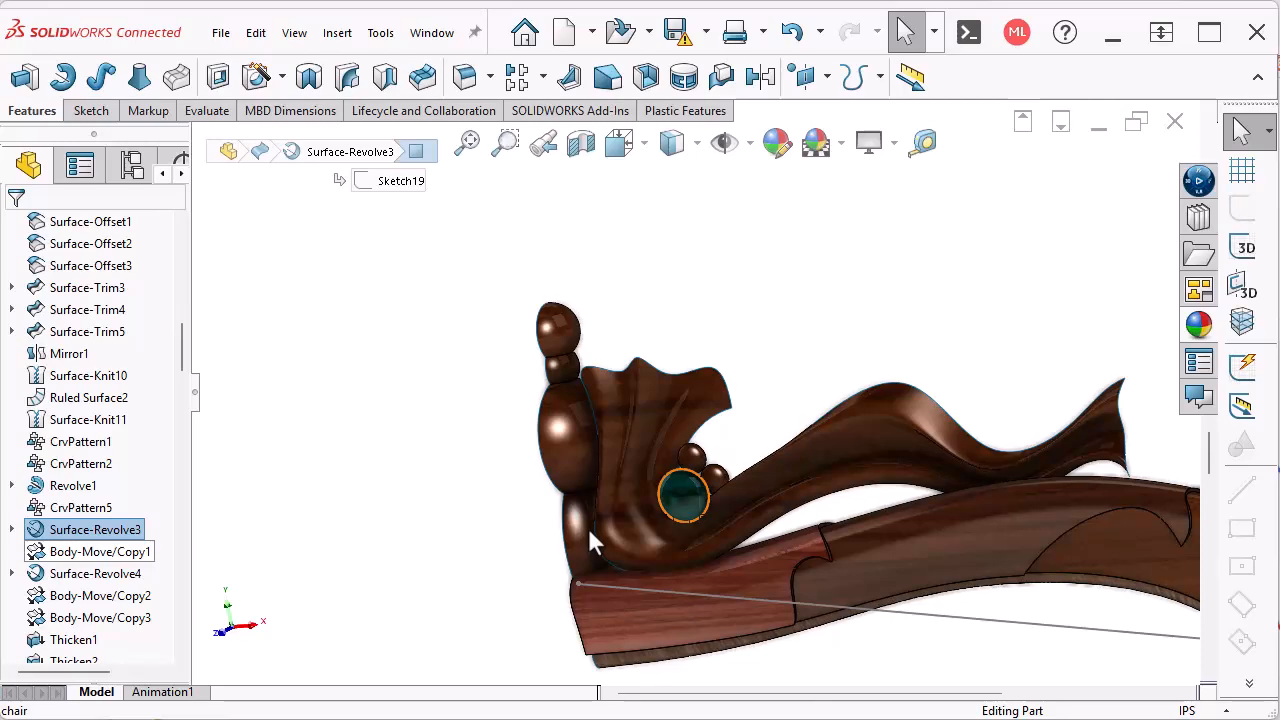
{"action": "mouse_move", "coordinate": [590, 535]}
{"action": "middle_mouse_down"}
{"action": "mouse_move", "coordinate": [747, 500]}
{"action": "mouse_move", "coordinate": [722, 537]}
{"action": "mouse_move", "coordinate": [730, 561]}
{"action": "mouse_move", "coordinate": [958, 432]}
{"action": "mouse_move", "coordinate": [994, 460]}
{"action": "mouse_move", "coordinate": [991, 474]}
{"action": "mouse_move", "coordinate": [845, 530]}
{"action": "mouse_move", "coordinate": [586, 563]}
{"action": "middle_mouse_up"}
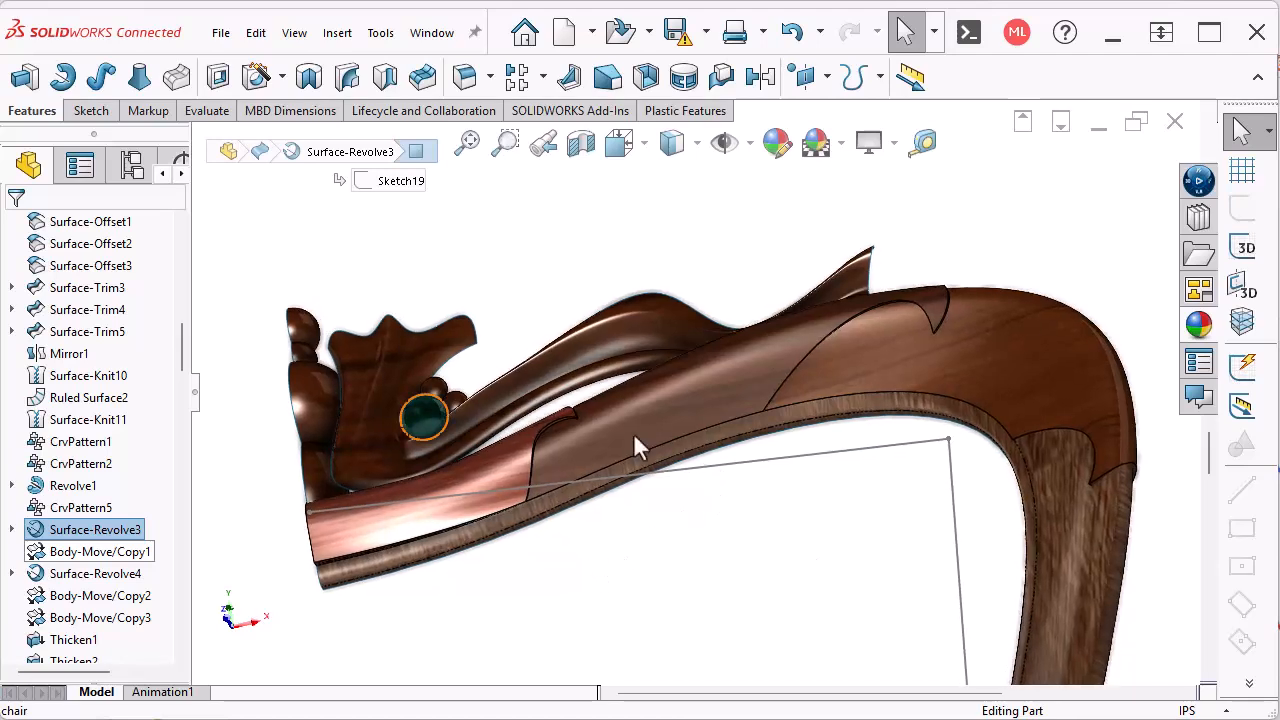
{"action": "left_click", "coordinate": [505, 463]}
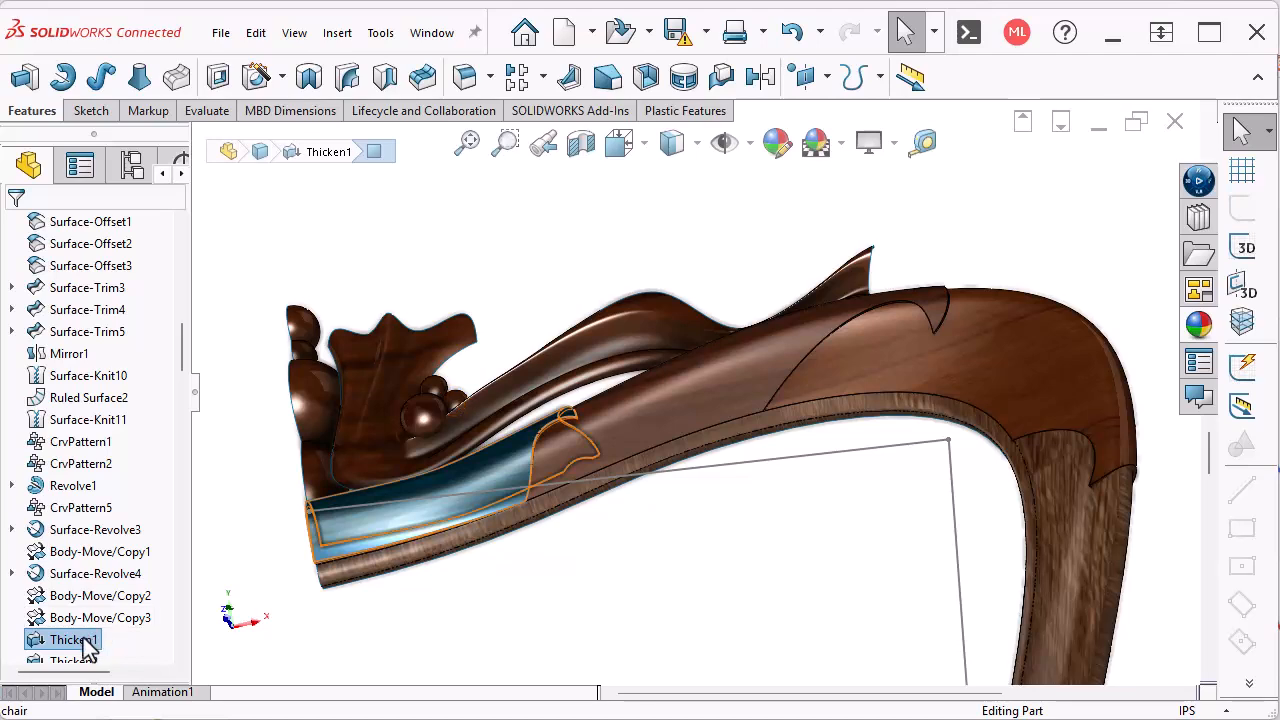
{"action": "scroll", "coordinate": [100, 640], "scroll_direction": "down", "scroll_amount": 2}
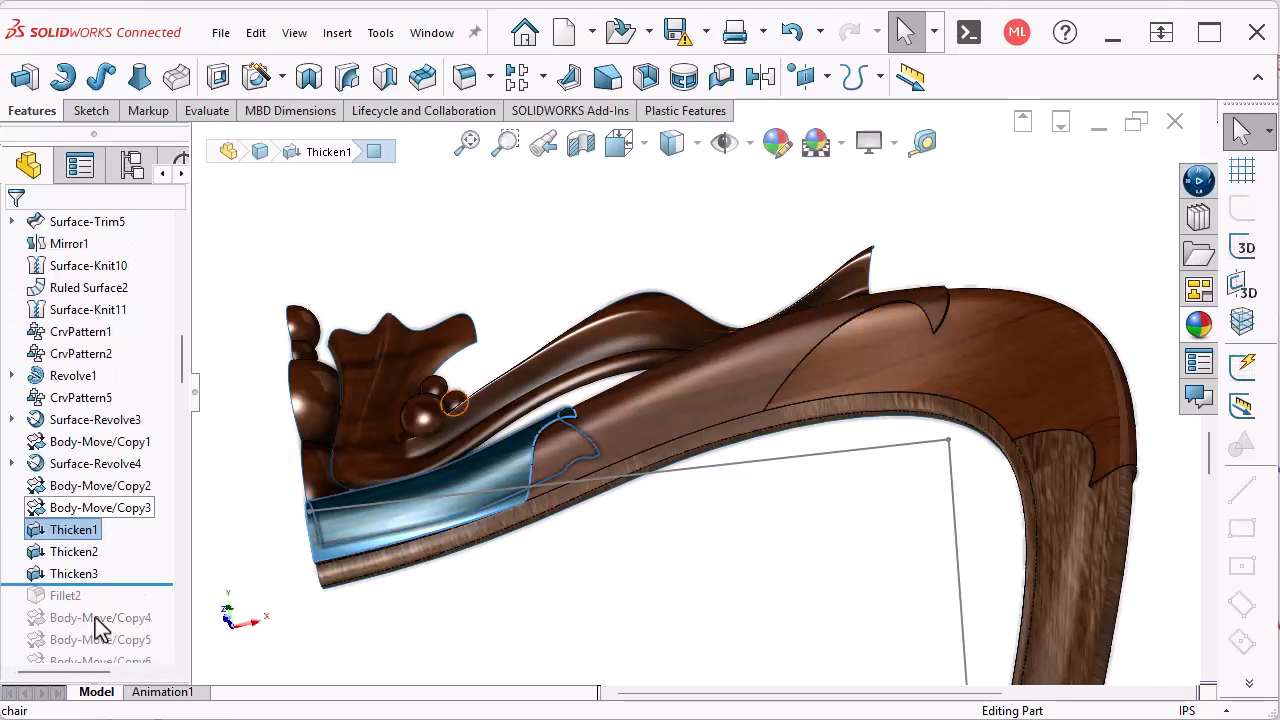
Step: Roll the history back past Mirror1 to just below Surface-Offset1 to inspect the first offset surface on the chair back
{"action": "left_click_drag", "start_coordinate": [125, 584], "coordinate": [80, 258]}
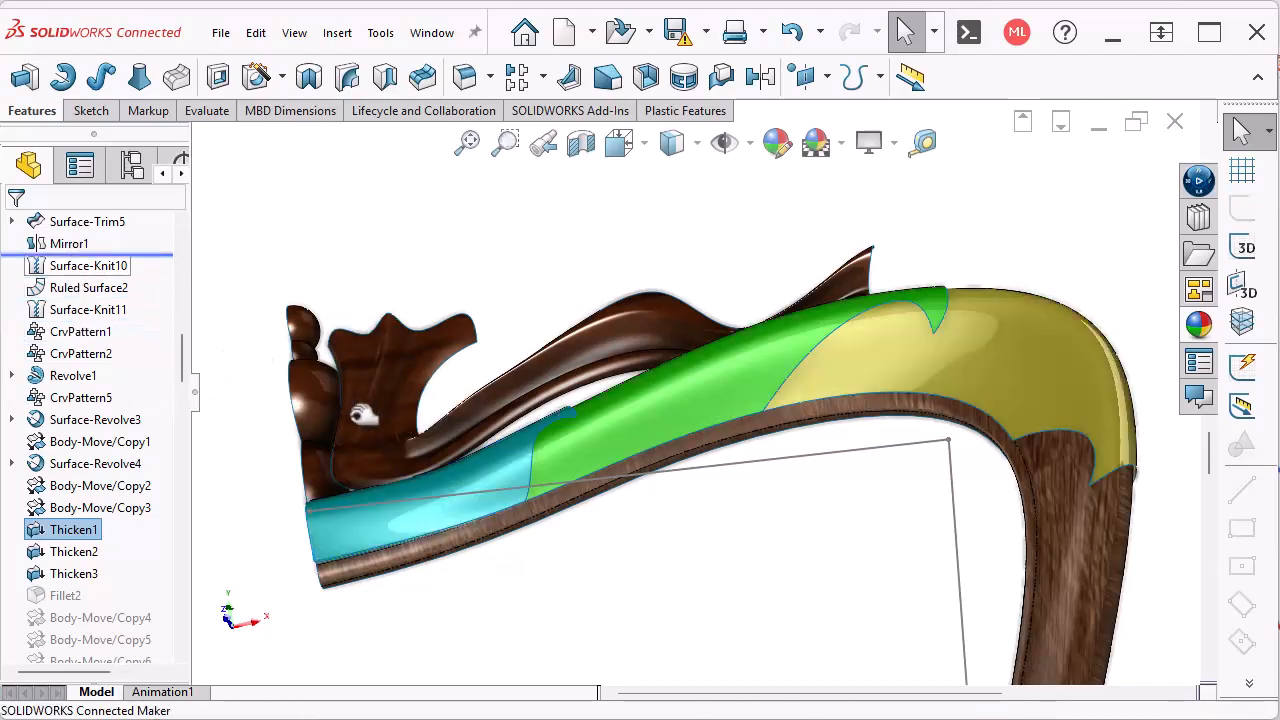
{"action": "middle_click_drag", "start_coordinate": [596, 543], "coordinate": [987, 420]}
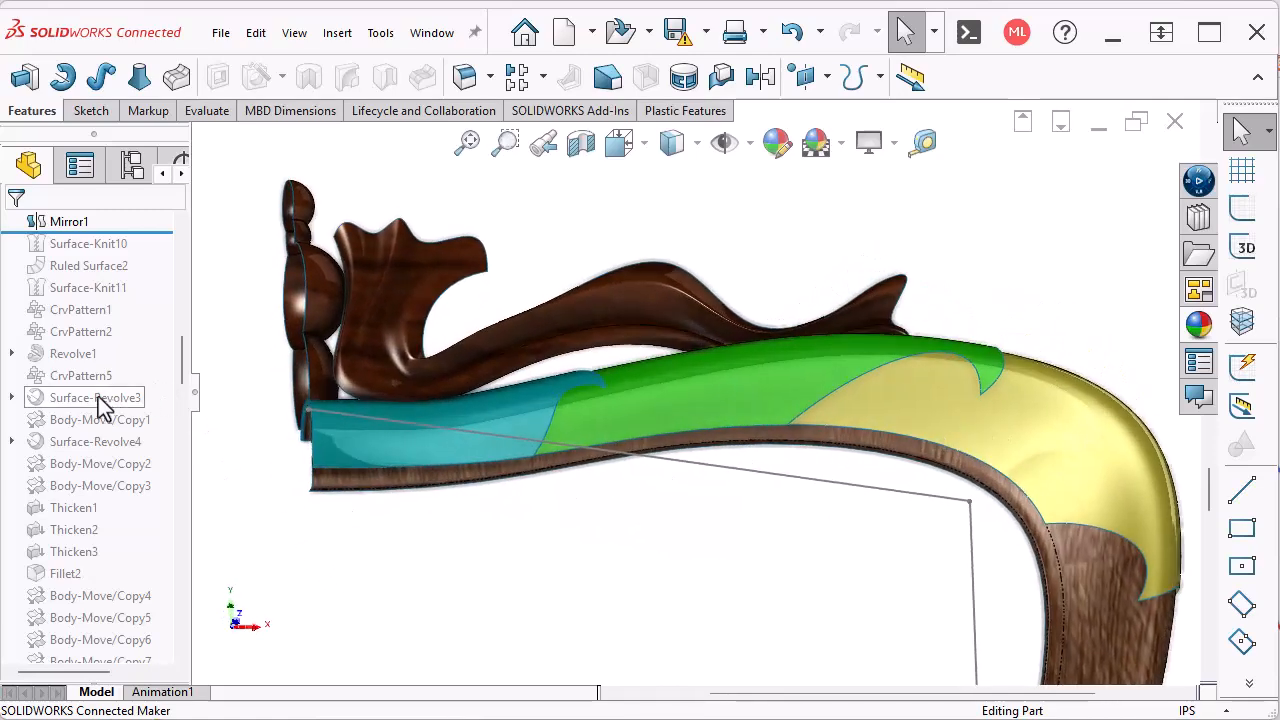
{"action": "scroll", "coordinate": [100, 408], "scroll_direction": "up", "scroll_amount": 5}
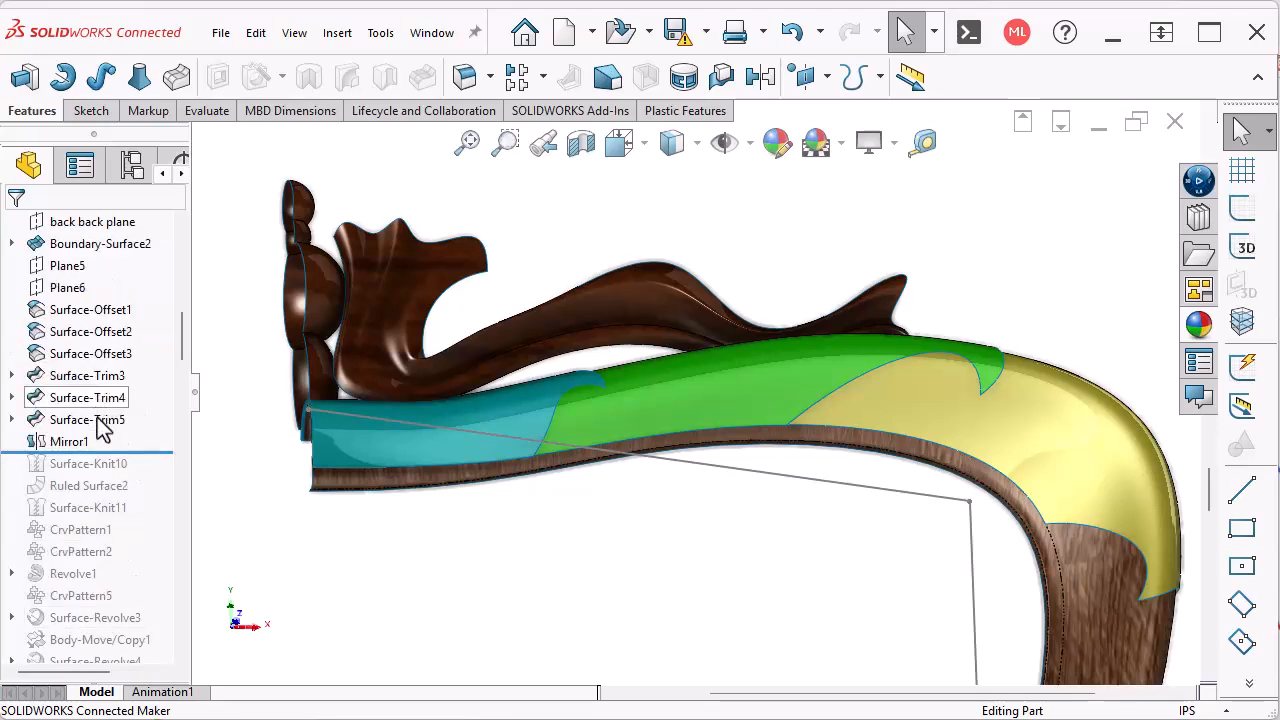
{"action": "left_click_drag", "start_coordinate": [150, 452], "coordinate": [149, 322]}
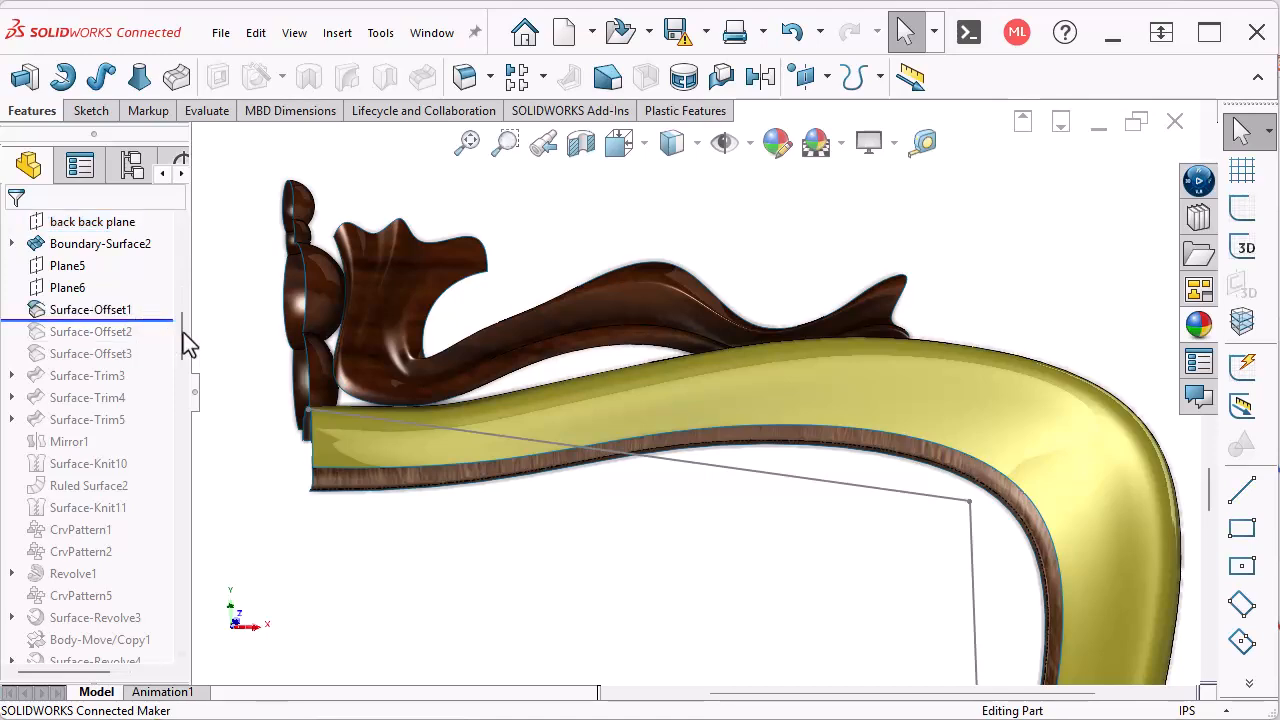
Step: Roll the history forward through the surface trims and thickens to just below Fillet2 and highlight Fillet2's edges
{"action": "key", "text": "Down"}
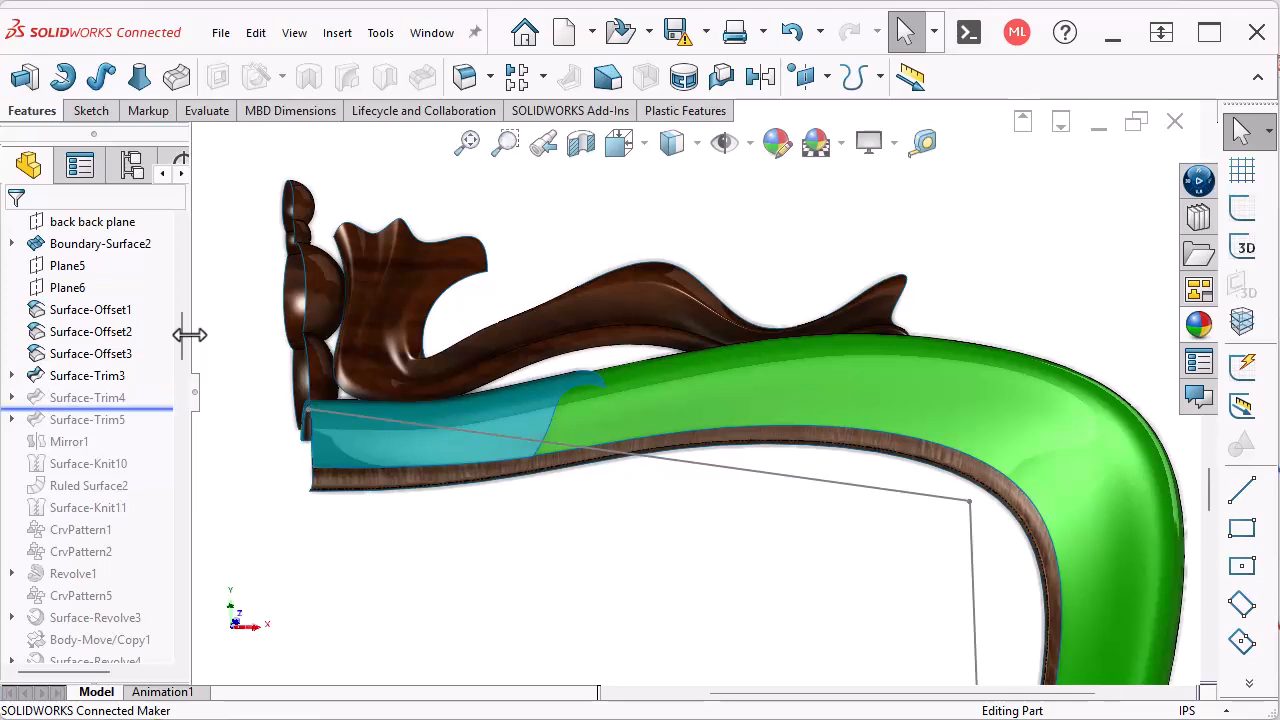
{"action": "key", "text": "Down"}
{"action": "key", "text": "Down"}
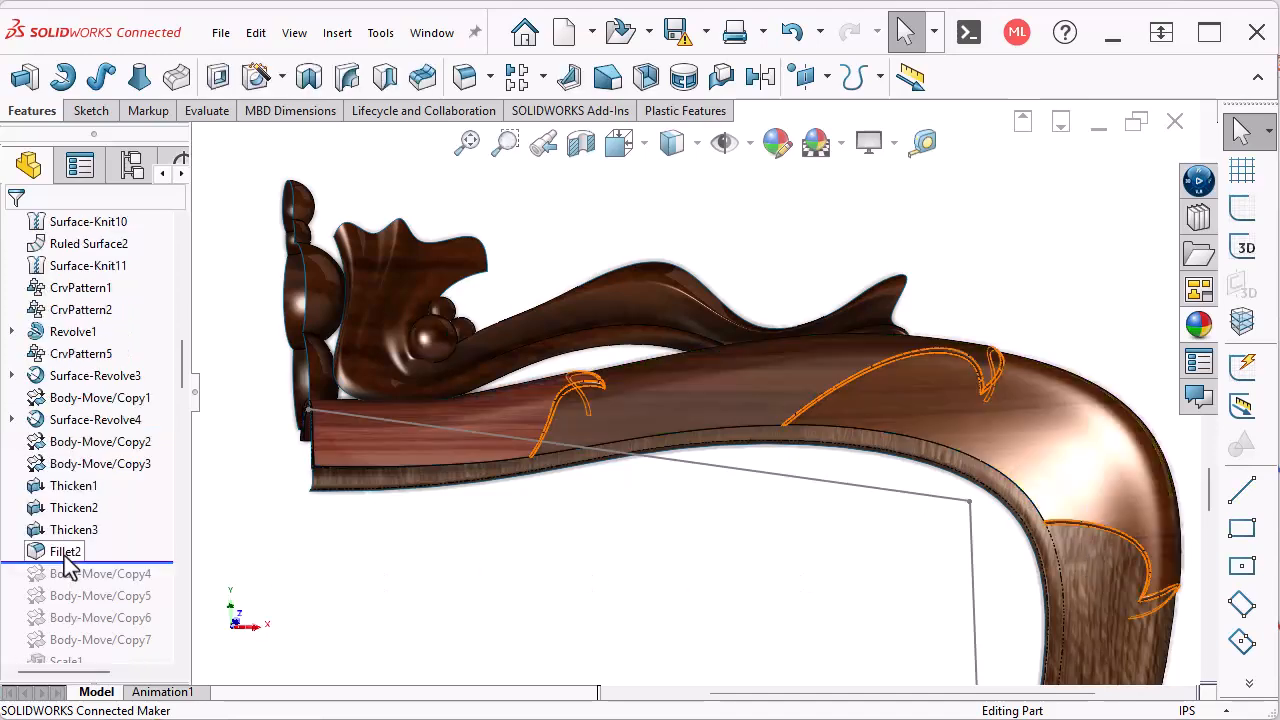
{"action": "left_click", "coordinate": [63, 558]}
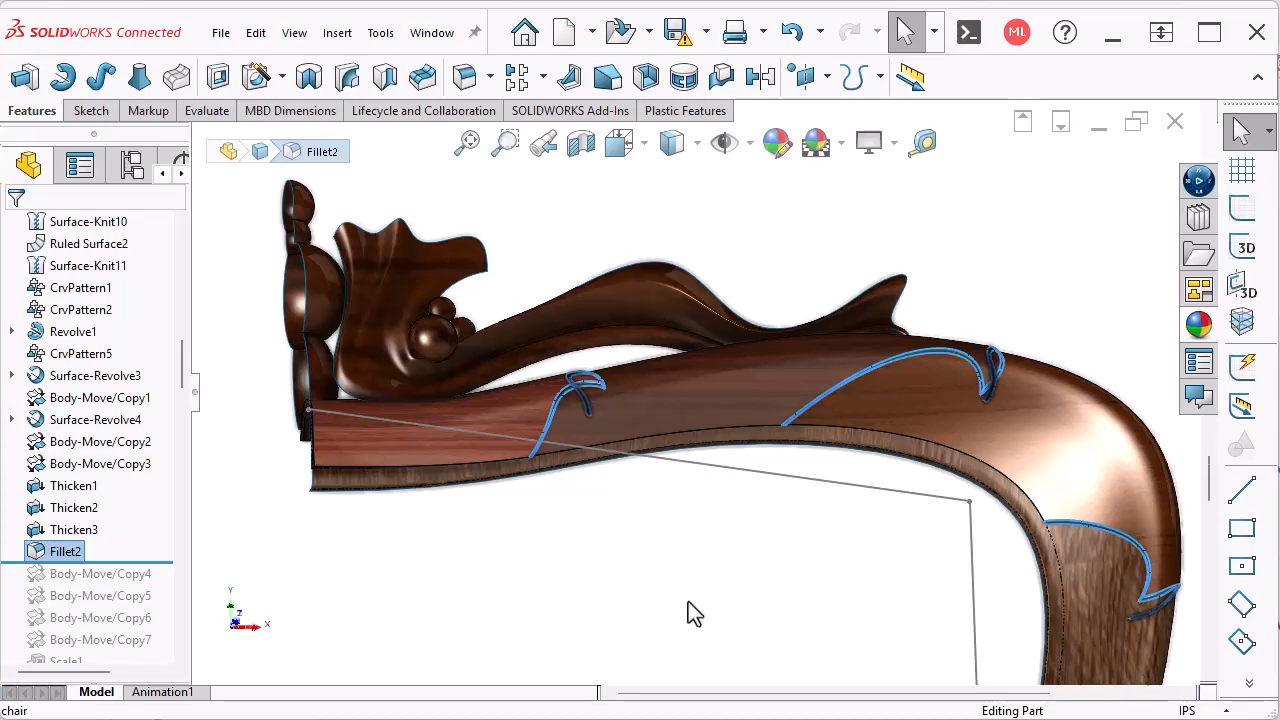
Step: Roll the history forward to just below Body-Move/Copy12 and examine the copied beads under the carved ornament from the front and back
{"action": "left_click", "coordinate": [573, 594]}
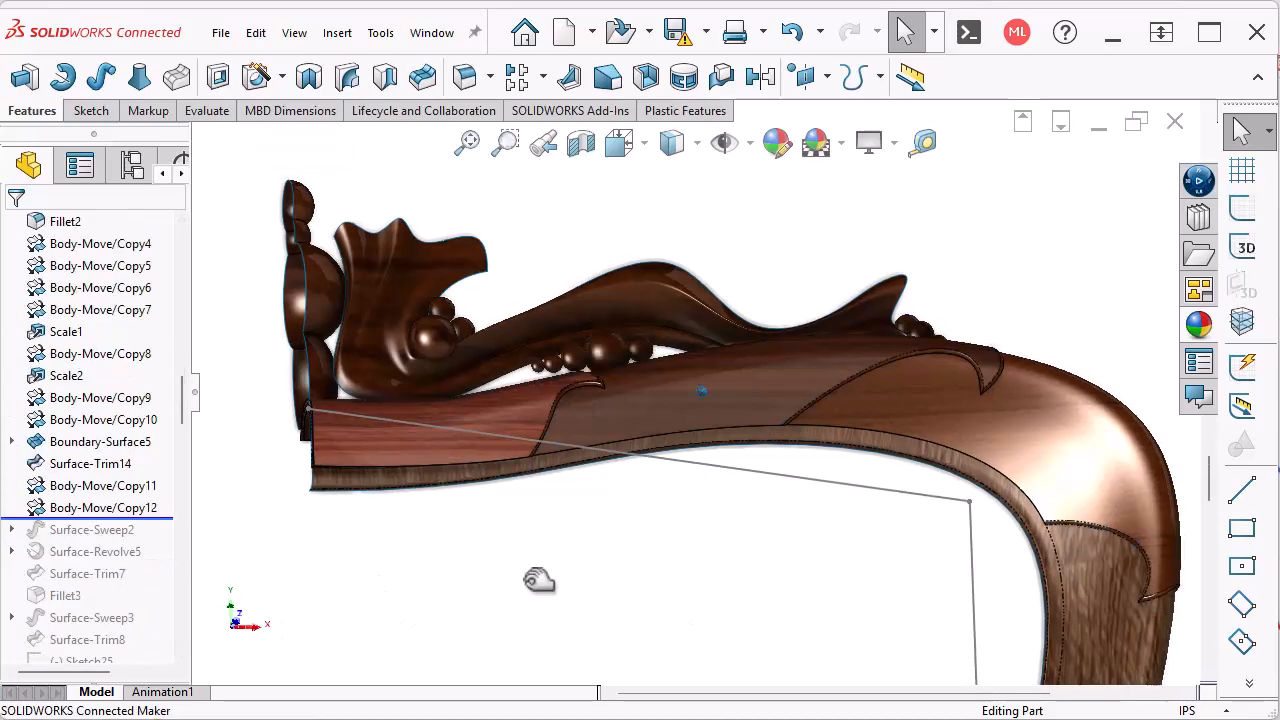
{"action": "middle_click_drag", "start_coordinate": [540, 583], "coordinate": [720, 518]}
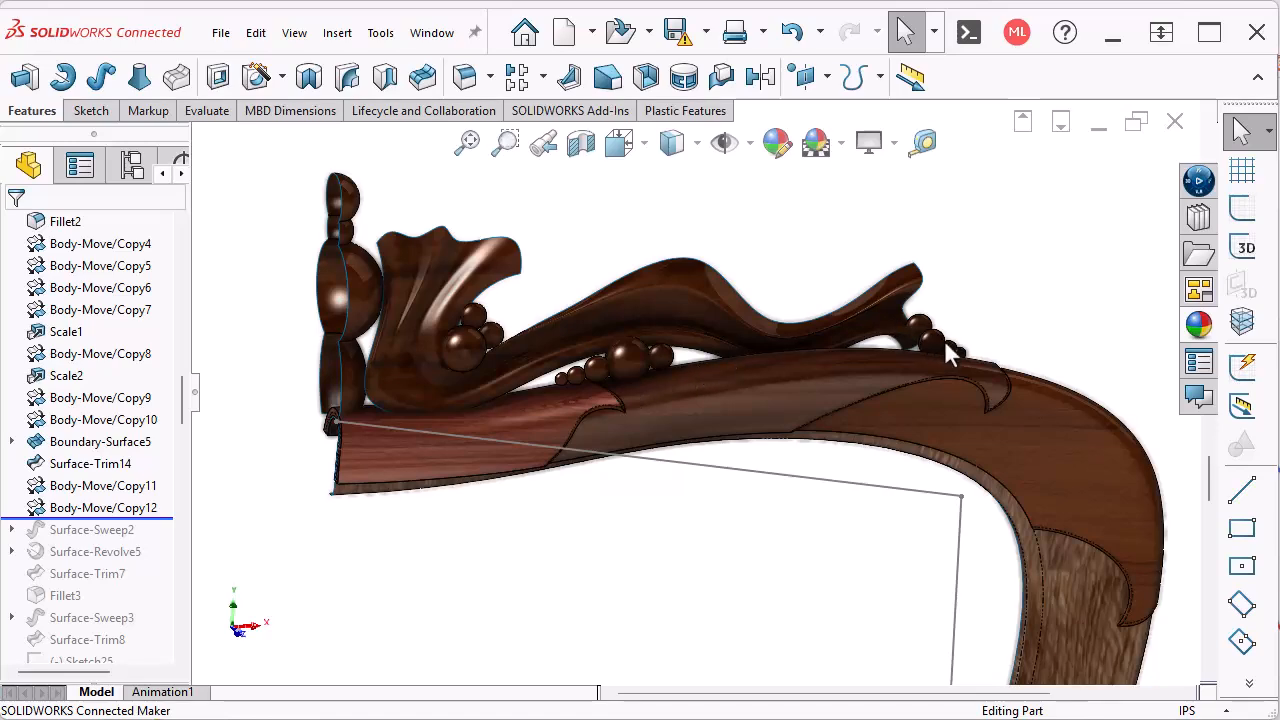
{"action": "middle_click_drag", "start_coordinate": [967, 354], "coordinate": [891, 388]}
{"action": "scroll", "coordinate": [872, 416], "scroll_direction": "up", "scroll_amount": 4}
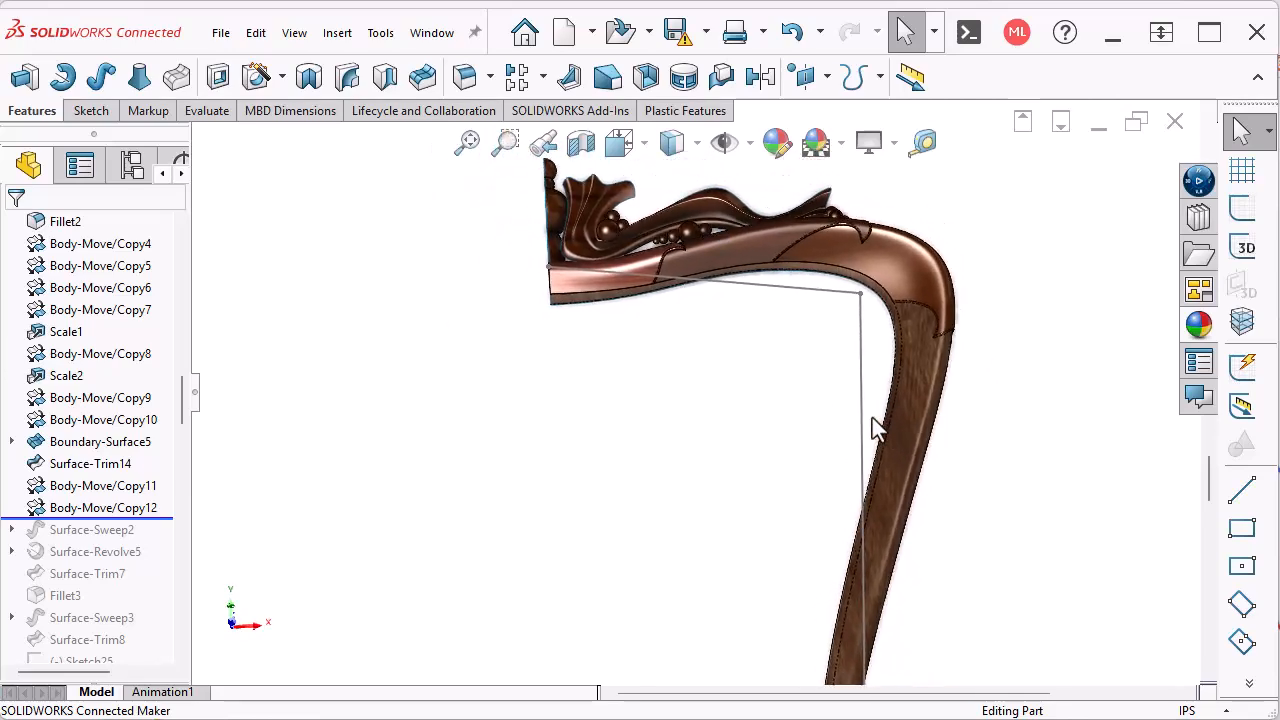
{"action": "scroll", "coordinate": [872, 417], "scroll_direction": "down", "scroll_amount": 5}
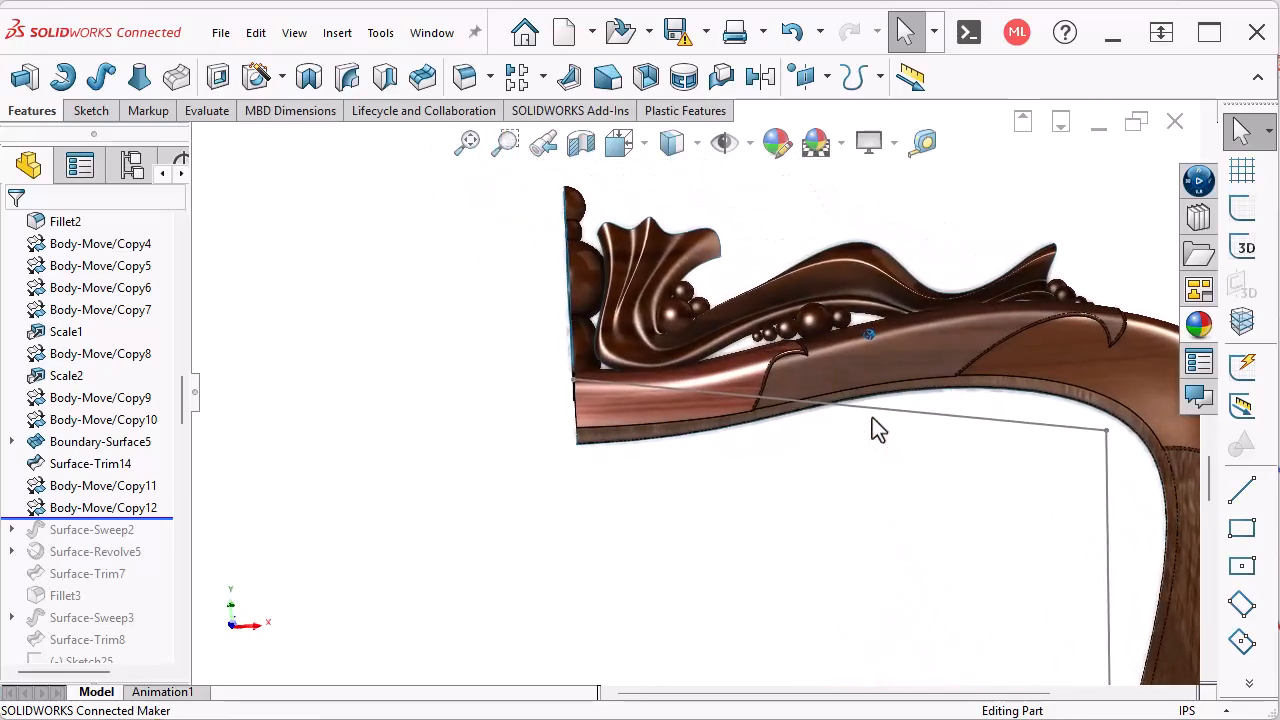
{"action": "middle_click_drag", "start_coordinate": [867, 406], "coordinate": [1013, 336]}
{"action": "scroll", "coordinate": [994, 366], "scroll_direction": "down", "scroll_amount": 3}
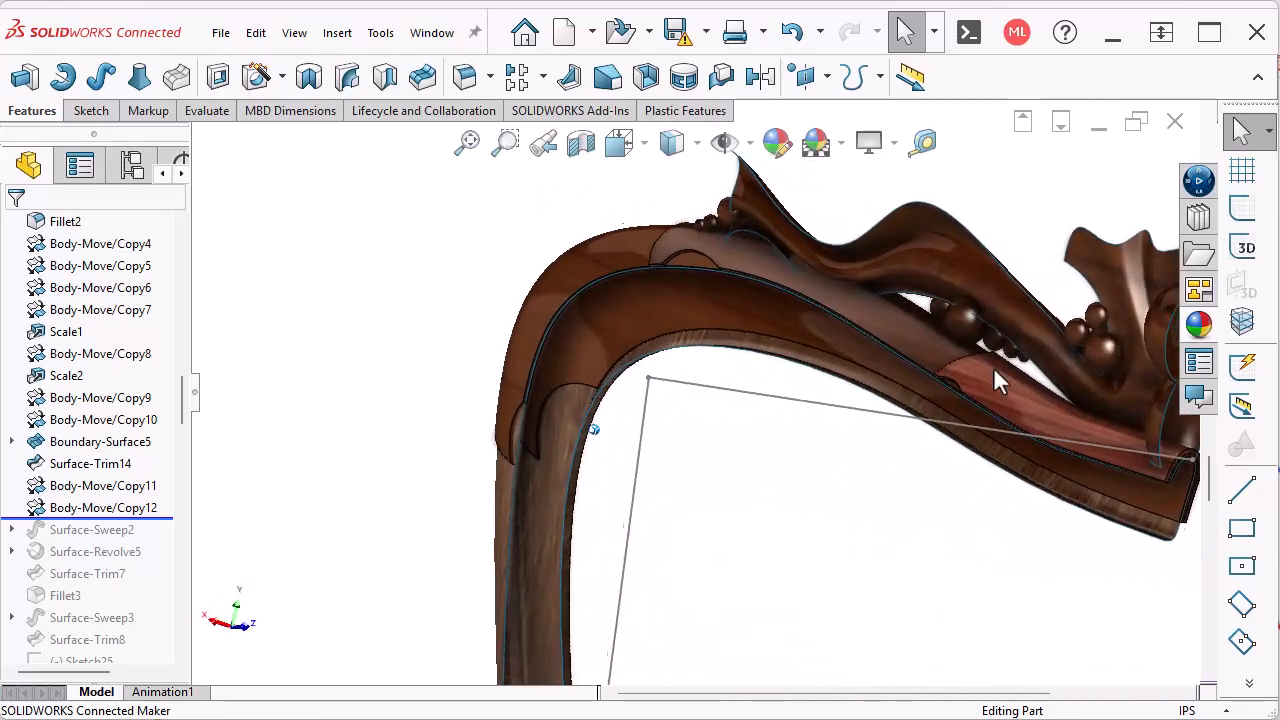
{"action": "scroll", "coordinate": [983, 294], "scroll_direction": "down", "scroll_amount": 1}
{"action": "scroll", "coordinate": [991, 304], "scroll_direction": "down", "scroll_amount": 3}
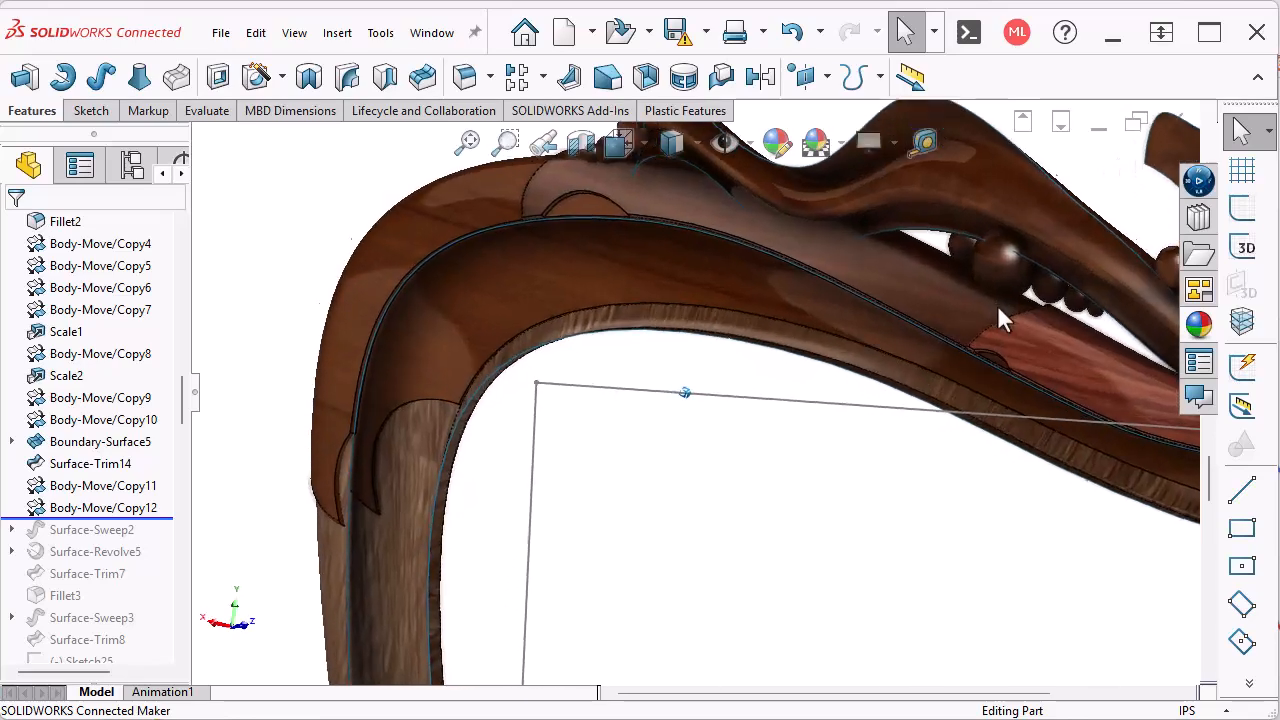
{"action": "middle_click_drag", "start_coordinate": [1015, 310], "coordinate": [971, 360]}
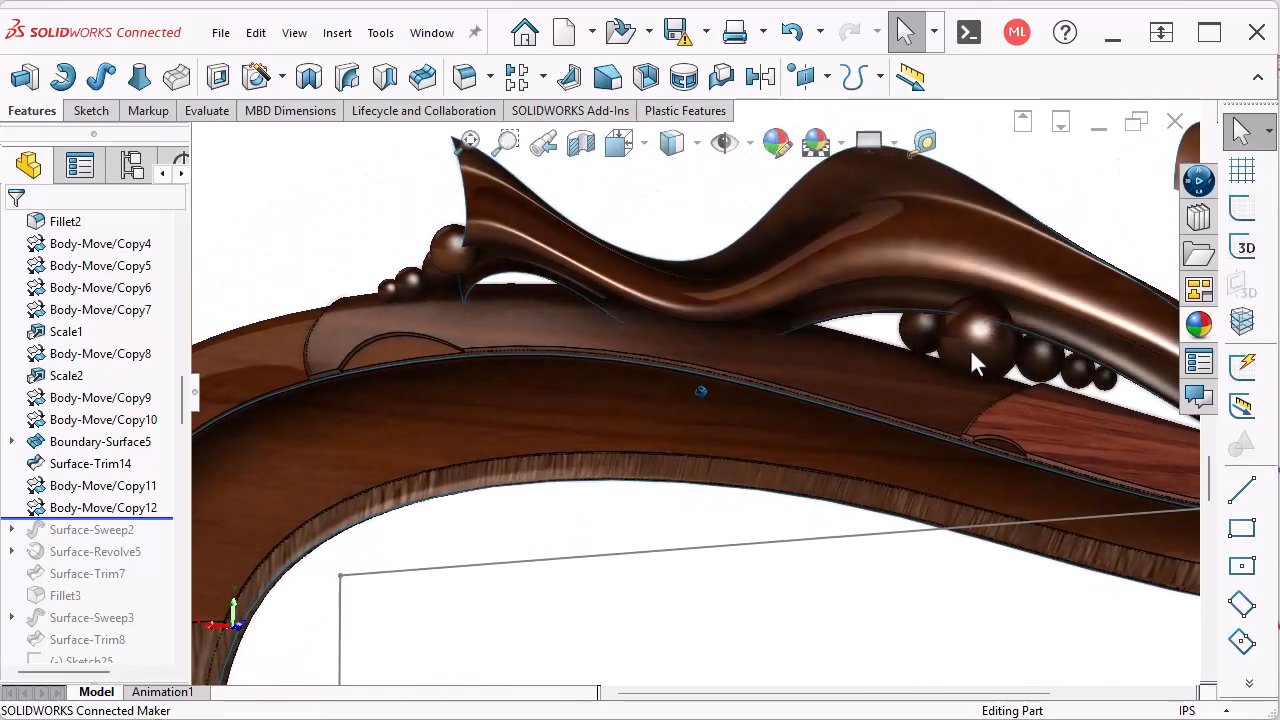
{"action": "scroll", "coordinate": [797, 357], "scroll_direction": "up", "scroll_amount": 2}
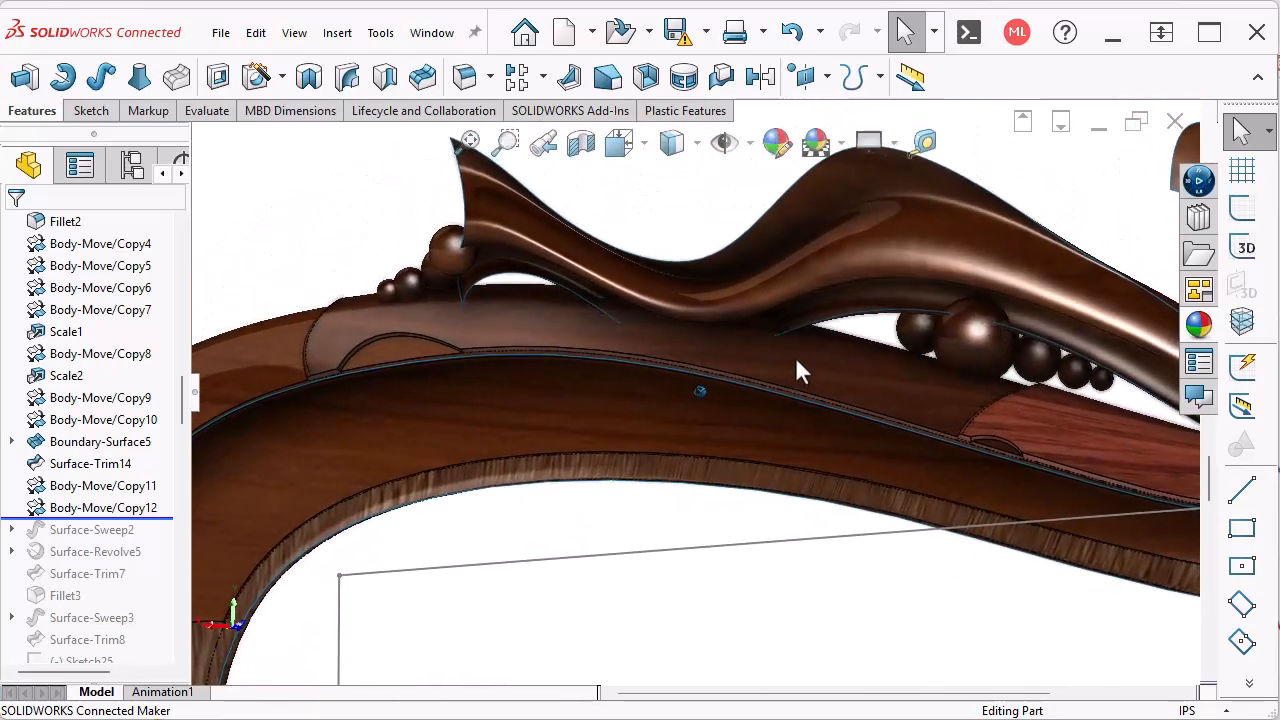
{"action": "key", "text": "Left"}
{"action": "key", "text": "Left"}
{"action": "key", "text": "Left"}
{"action": "key", "text": "Left"}
{"action": "key", "text": "Left"}
{"action": "key", "text": "Left"}
{"action": "key", "text": "Left"}
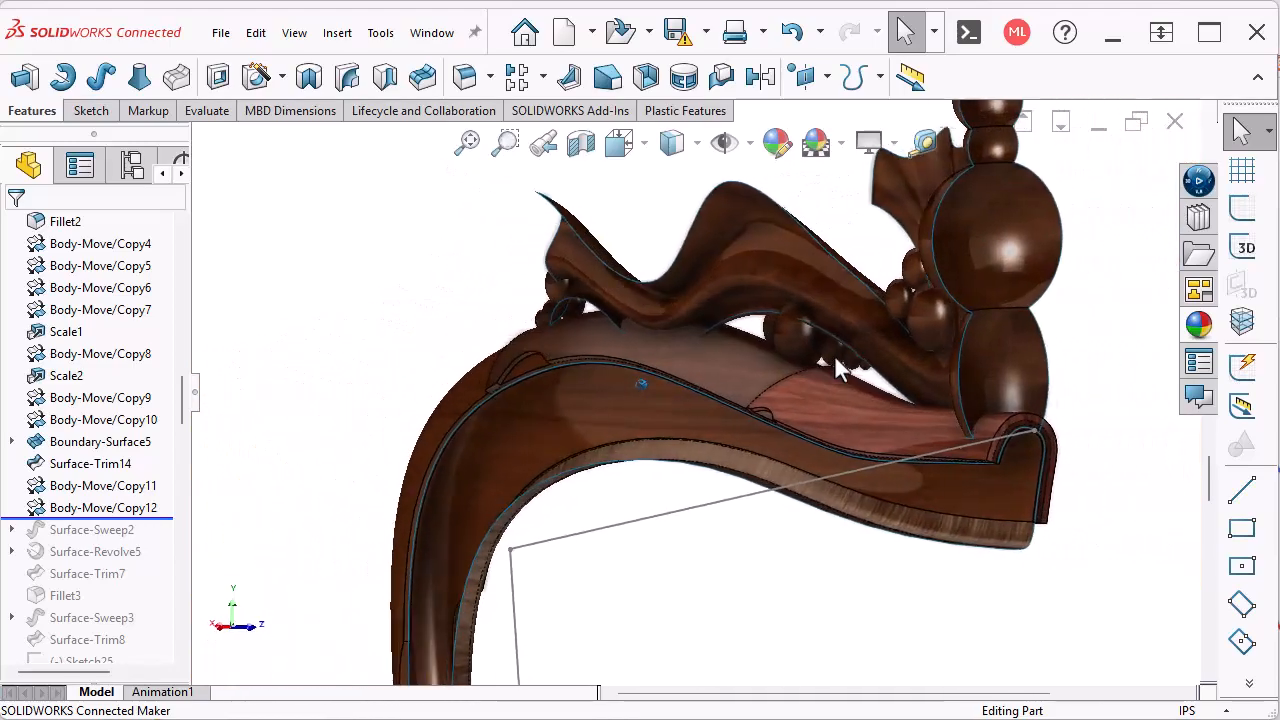
{"action": "key", "text": "Left"}
{"action": "key", "text": "Left"}
{"action": "key", "text": "Left"}
{"action": "key", "text": "Left"}
{"action": "key", "text": "Left"}
{"action": "key", "text": "Left"}
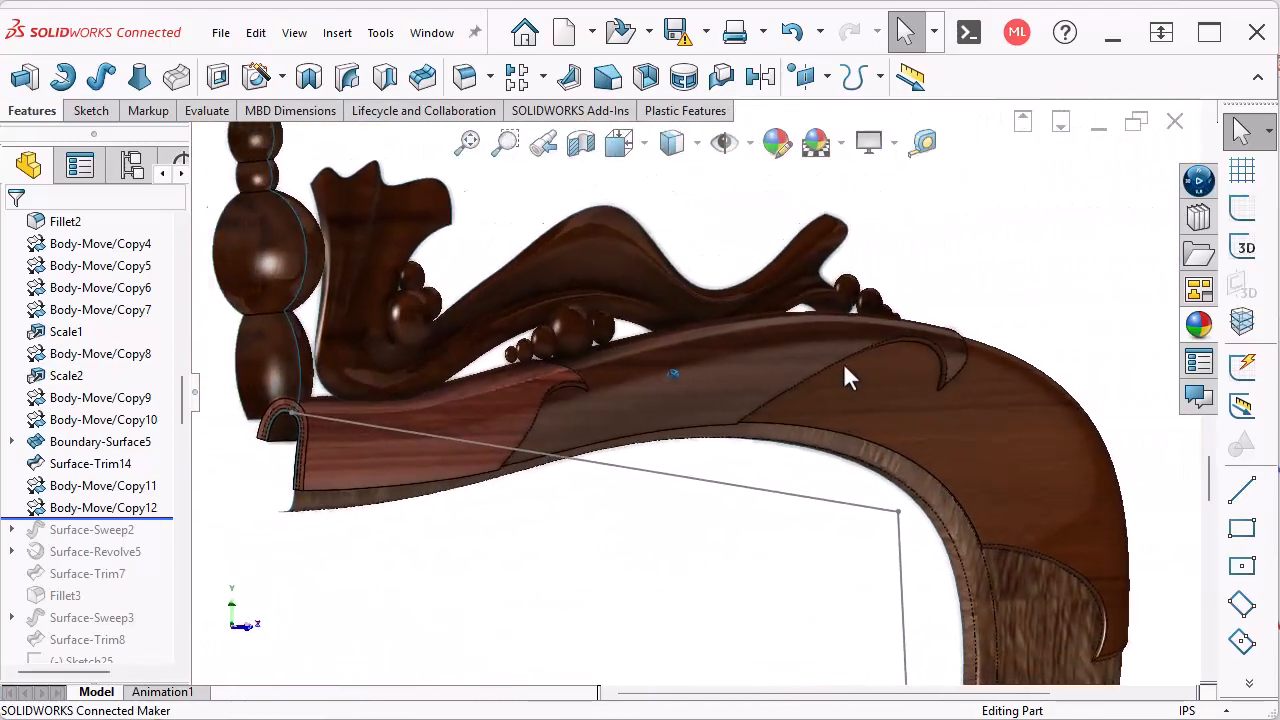
{"action": "key", "text": "Left"}
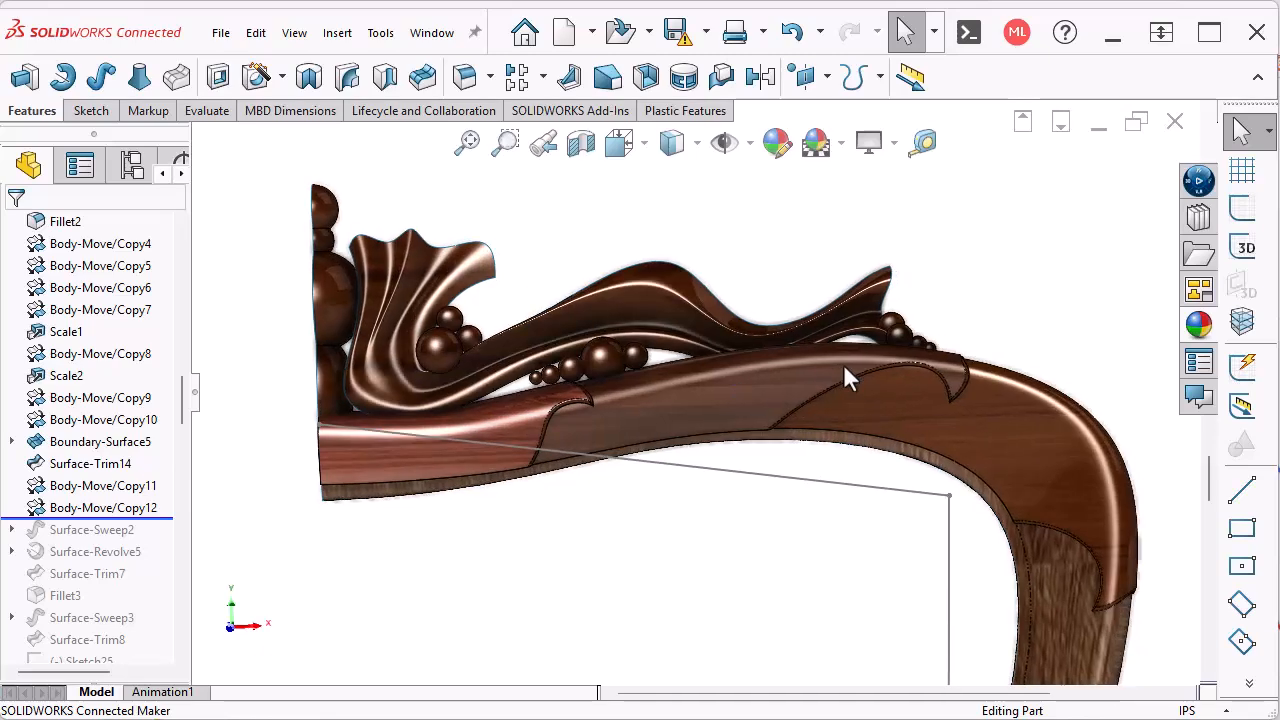
{"action": "key", "text": "Left"}
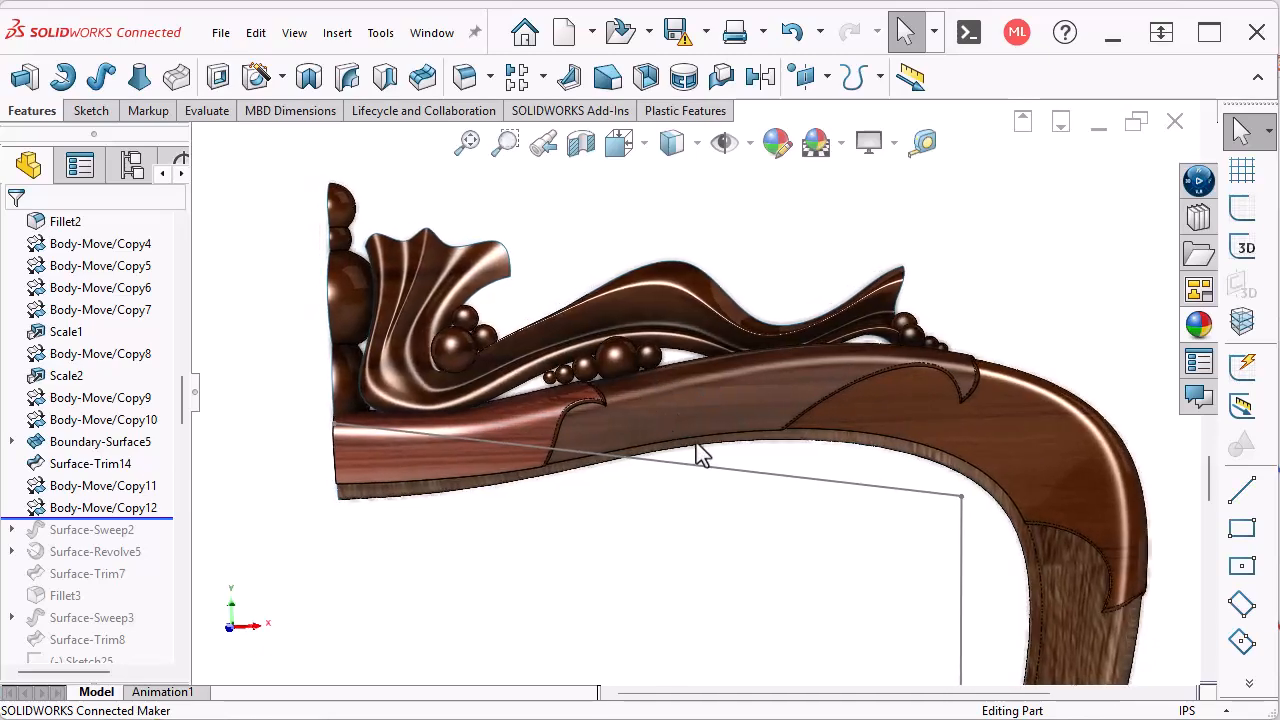
{"action": "key", "text": "Left"}
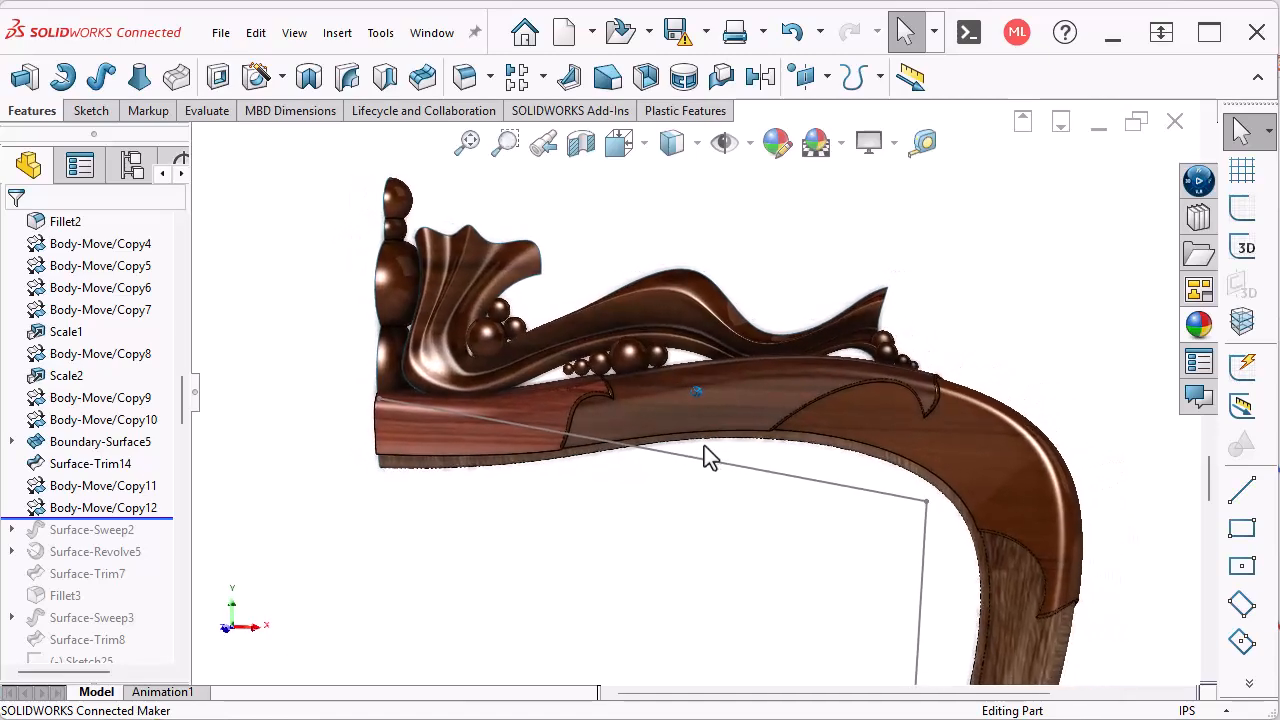
Step: Roll the history forward to just below Surface-Sweep2 and examine the blue swept surface around the seat
{"action": "scroll", "coordinate": [704, 456], "scroll_direction": "down", "scroll_amount": 7}
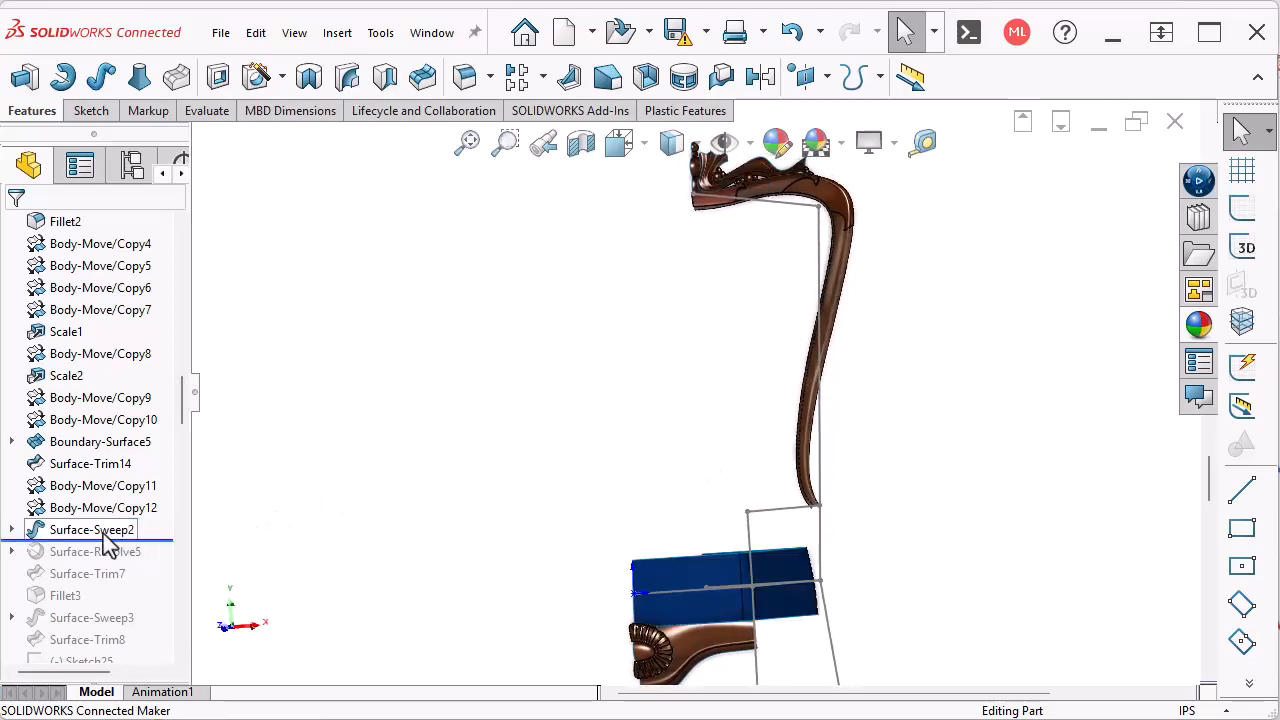
{"action": "left_click", "coordinate": [106, 530]}
{"action": "middle_click_drag", "start_coordinate": [373, 524], "coordinate": [875, 582]}
Step: Roll the history forward to just below Surface-Revolve5, expand it and highlight Sketch23 to inspect the seat's revolved surface
{"action": "left_click_drag", "start_coordinate": [157, 538], "coordinate": [127, 572]}
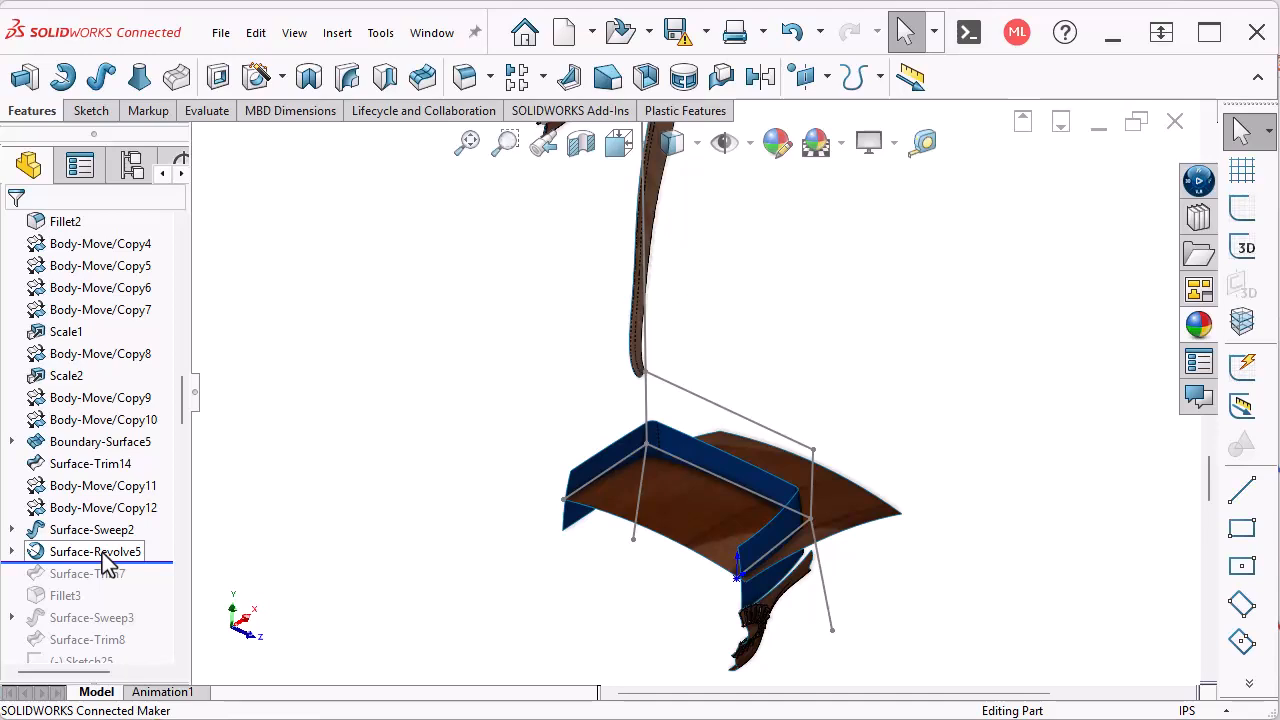
{"action": "left_click", "coordinate": [12, 551]}
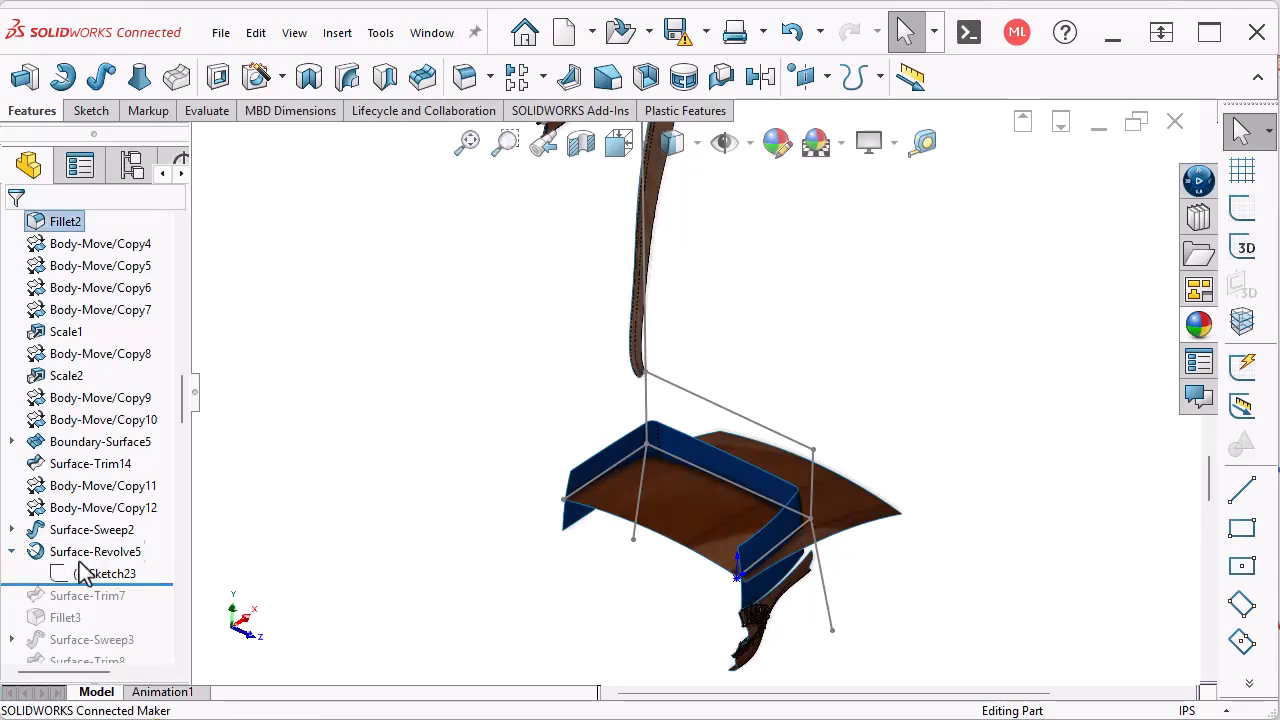
{"action": "left_click", "coordinate": [106, 573]}
{"action": "scroll", "coordinate": [373, 575], "scroll_direction": "up", "scroll_amount": 5}
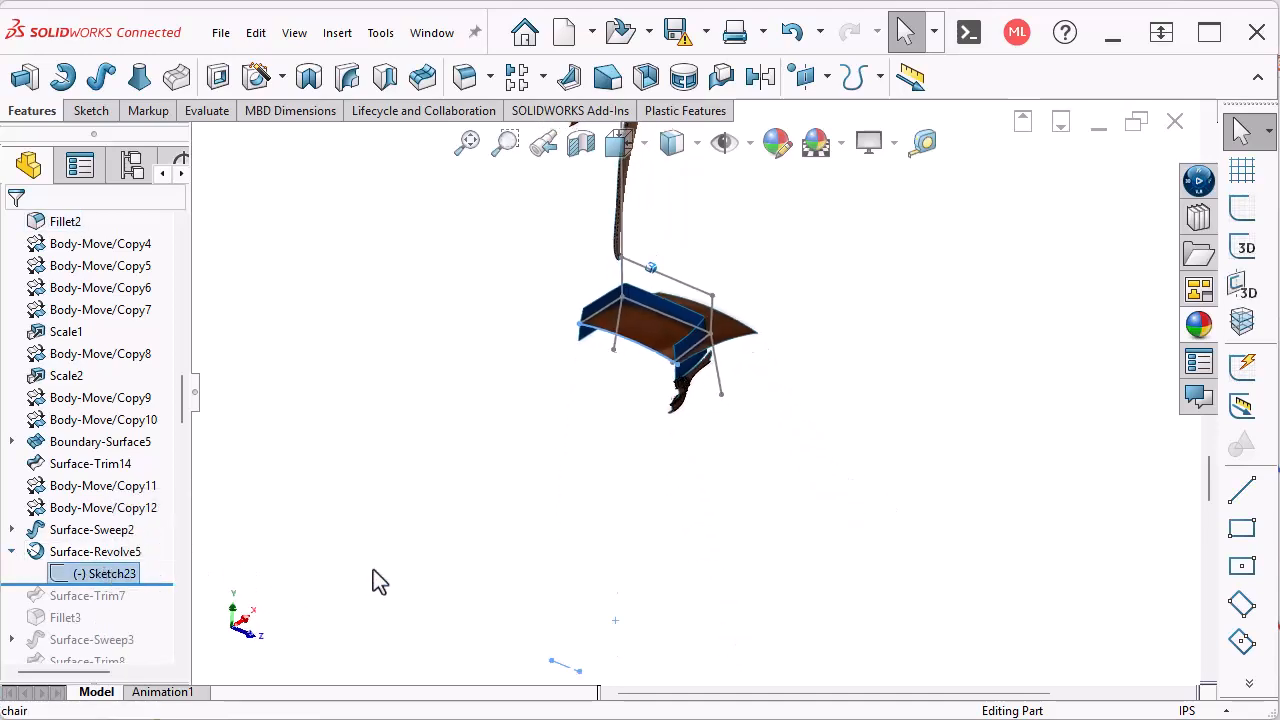
{"action": "scroll", "coordinate": [583, 533], "scroll_direction": "down", "scroll_amount": 6}
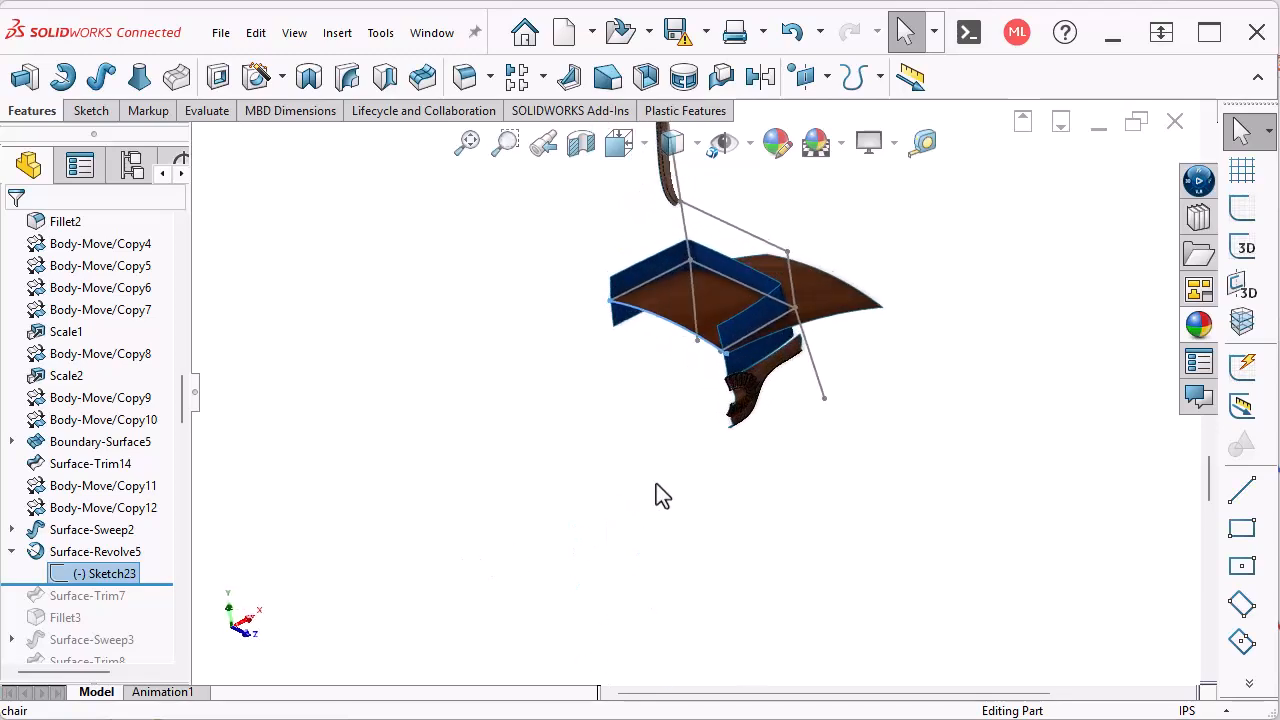
{"action": "scroll", "coordinate": [656, 488], "scroll_direction": "down", "scroll_amount": 5}
Step: Roll the history forward to just below Fillet3 and highlight Fillet3 to inspect the seat cushion's rounded edges
{"action": "mouse_move", "coordinate": [173, 587]}
{"action": "left_mouse_down"}
{"action": "mouse_move", "coordinate": [145, 610]}
{"action": "mouse_move", "coordinate": [155, 614]}
{"action": "mouse_move", "coordinate": [139, 605]}
{"action": "left_mouse_up"}
{"action": "middle_click_drag", "start_coordinate": [449, 566], "coordinate": [791, 611]}
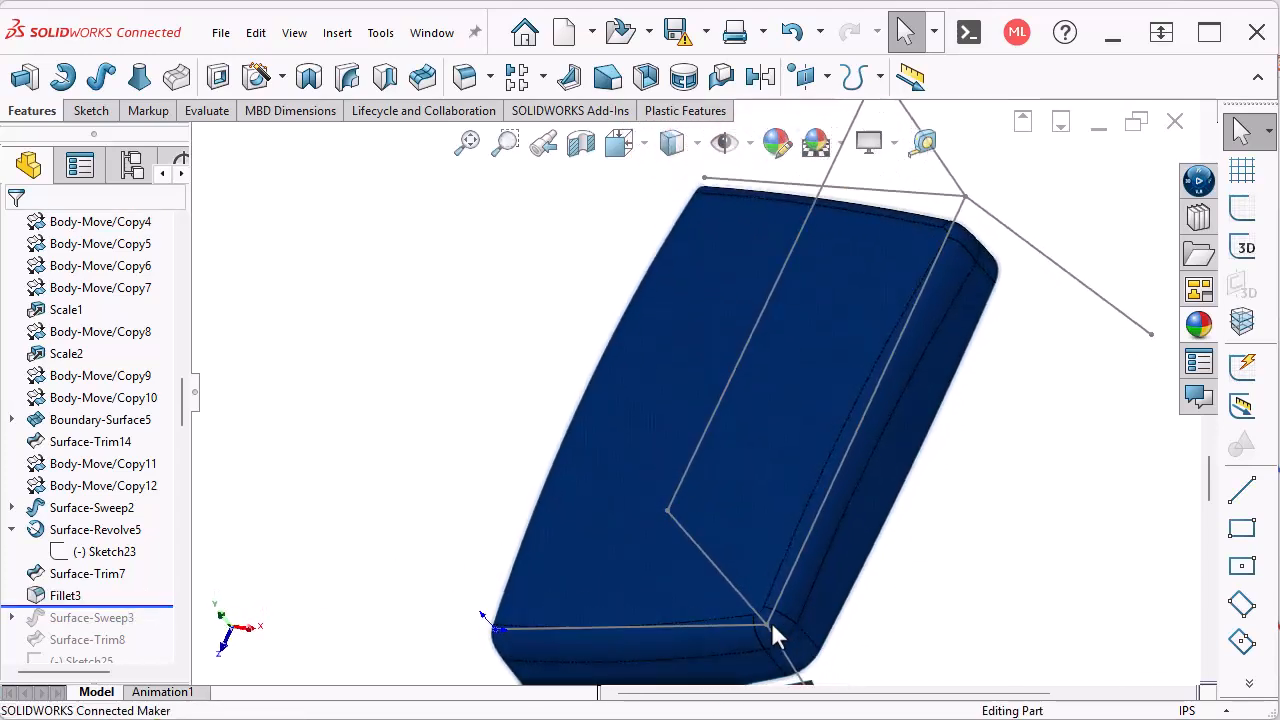
{"action": "left_click", "coordinate": [55, 597]}
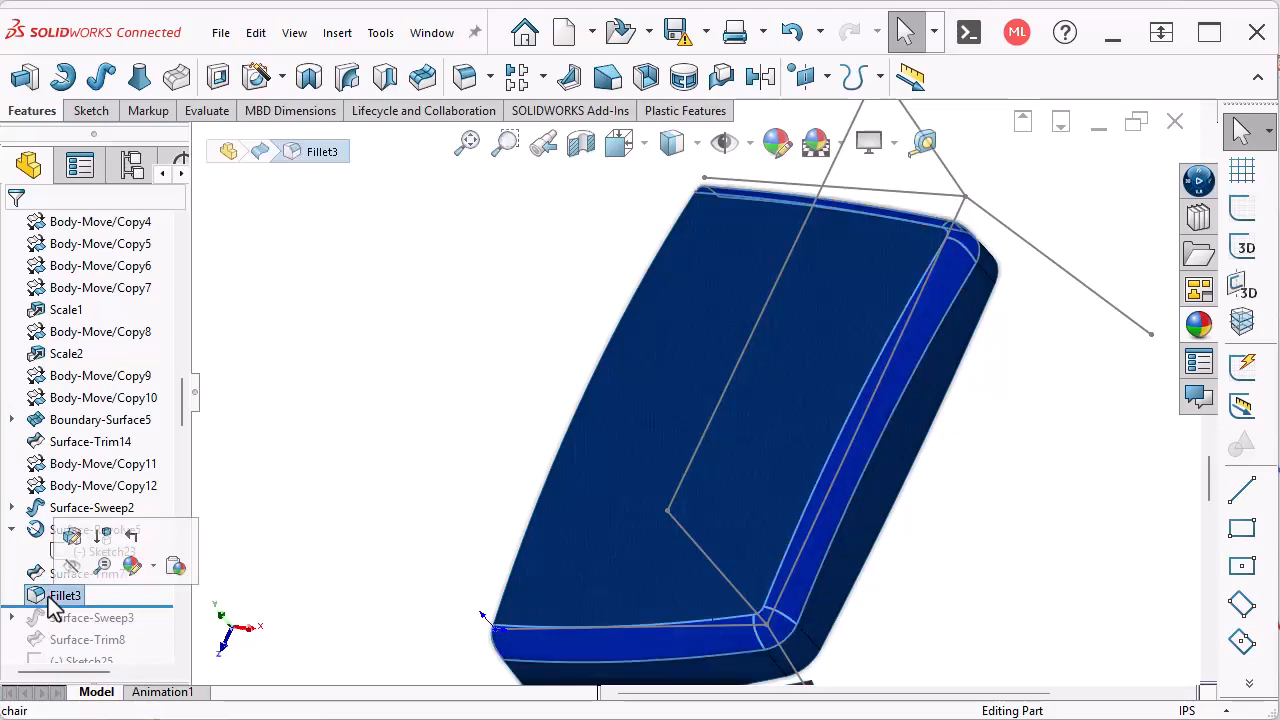
{"action": "left_click", "coordinate": [308, 584]}
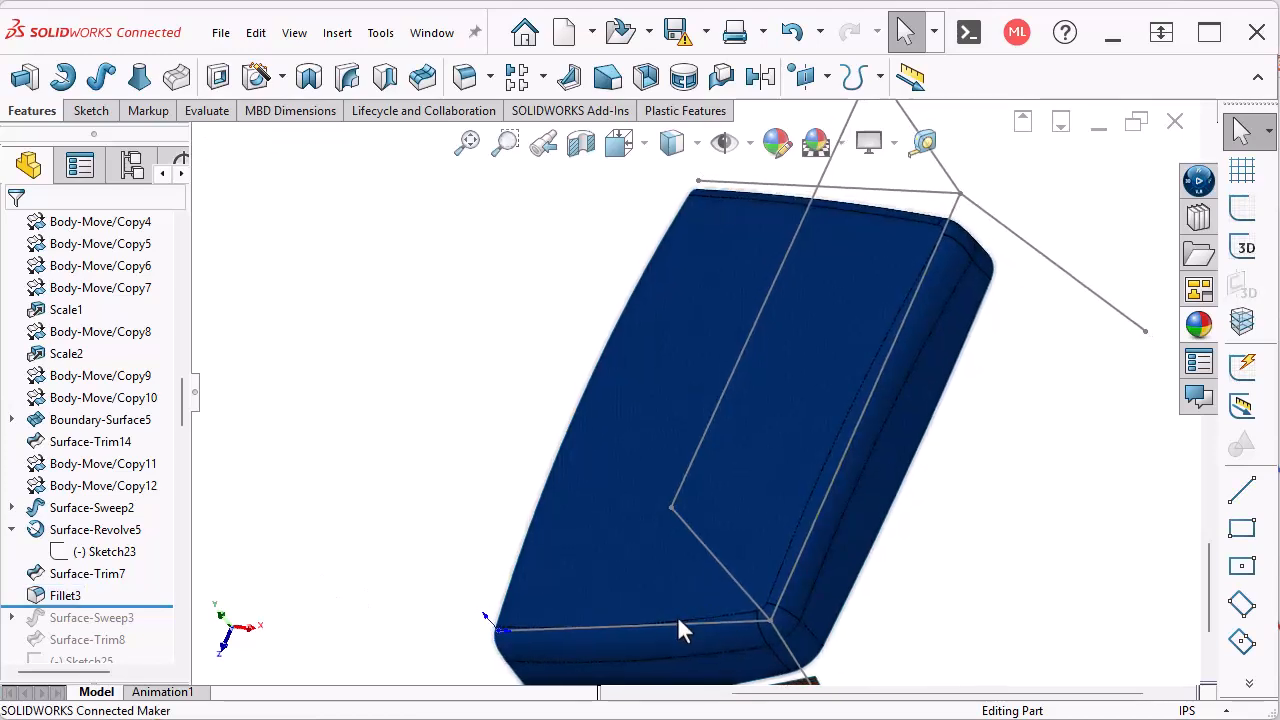
{"action": "mouse_move", "coordinate": [833, 533]}
{"action": "middle_mouse_down"}
{"action": "mouse_move", "coordinate": [952, 345]}
{"action": "mouse_move", "coordinate": [893, 440]}
{"action": "mouse_move", "coordinate": [859, 466]}
{"action": "mouse_move", "coordinate": [820, 466]}
{"action": "middle_mouse_up"}
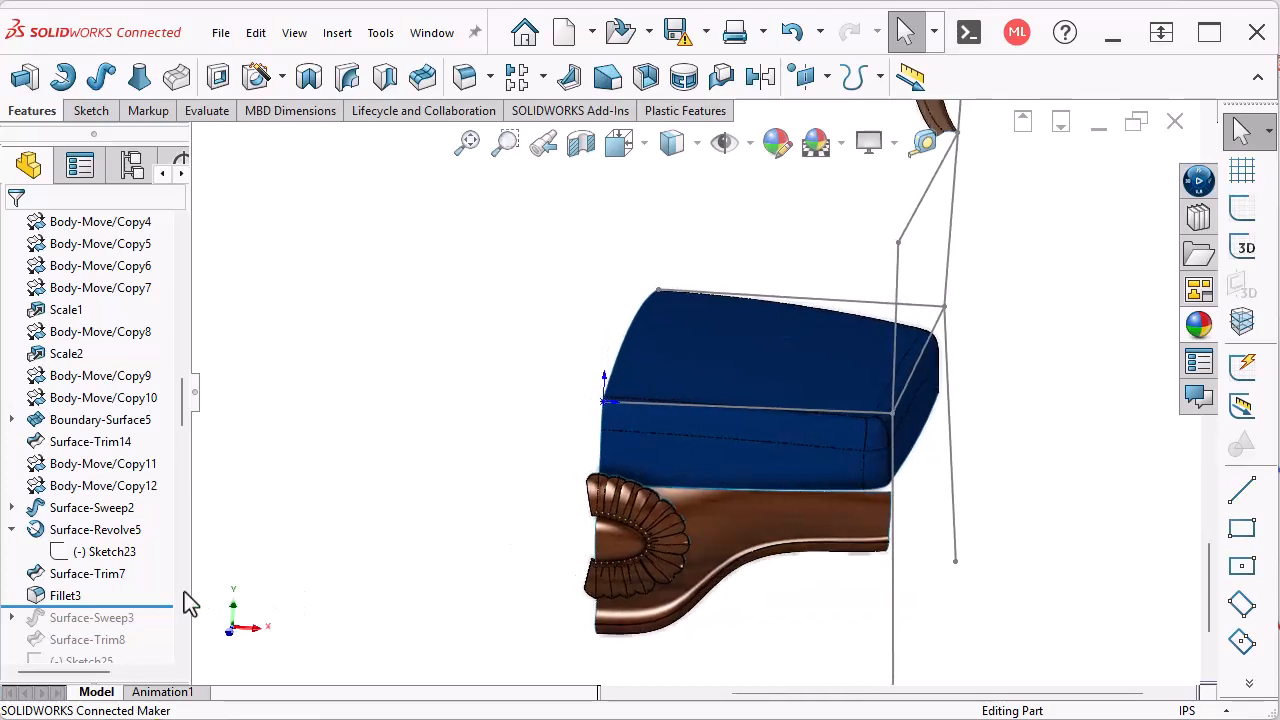
Step: Roll the history forward to just below Surface-Sweep3 and inspect the swept trim along the seat cushion's upper edge
{"action": "left_click_drag", "start_coordinate": [143, 601], "coordinate": [130, 624]}
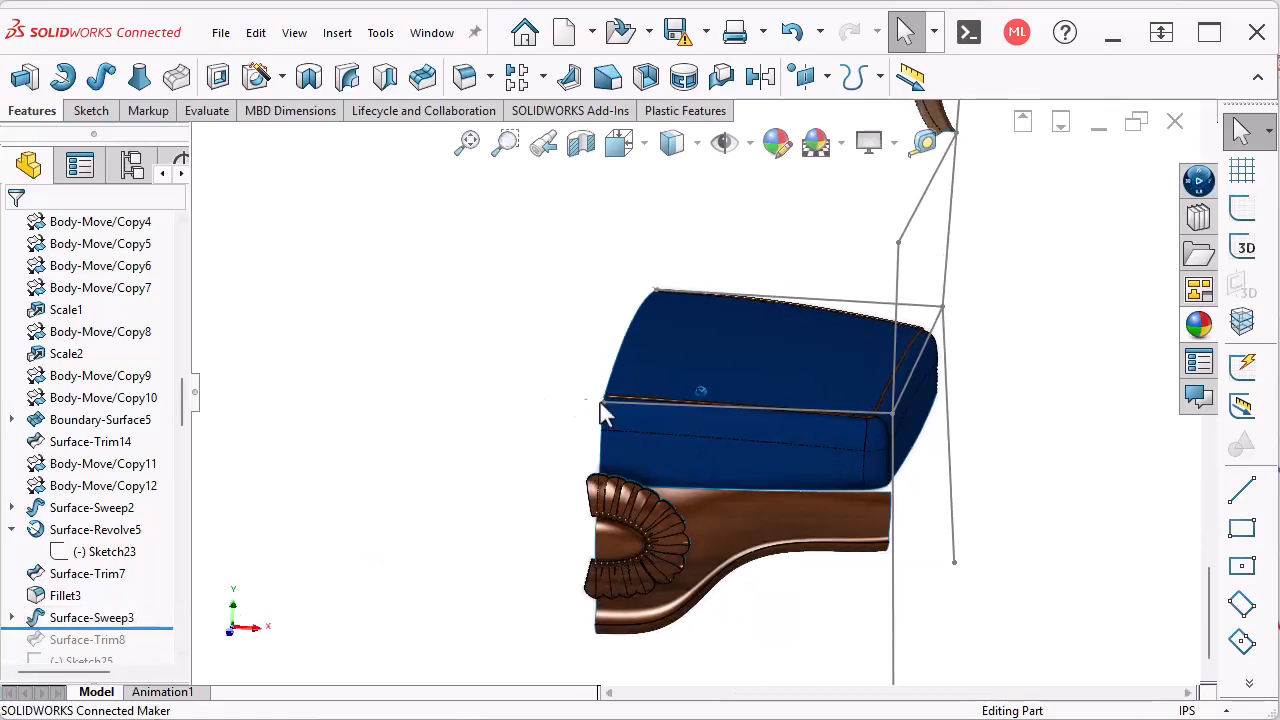
{"action": "scroll", "coordinate": [712, 412], "scroll_direction": "down", "scroll_amount": 5}
{"action": "scroll", "coordinate": [713, 406], "scroll_direction": "down", "scroll_amount": 8}
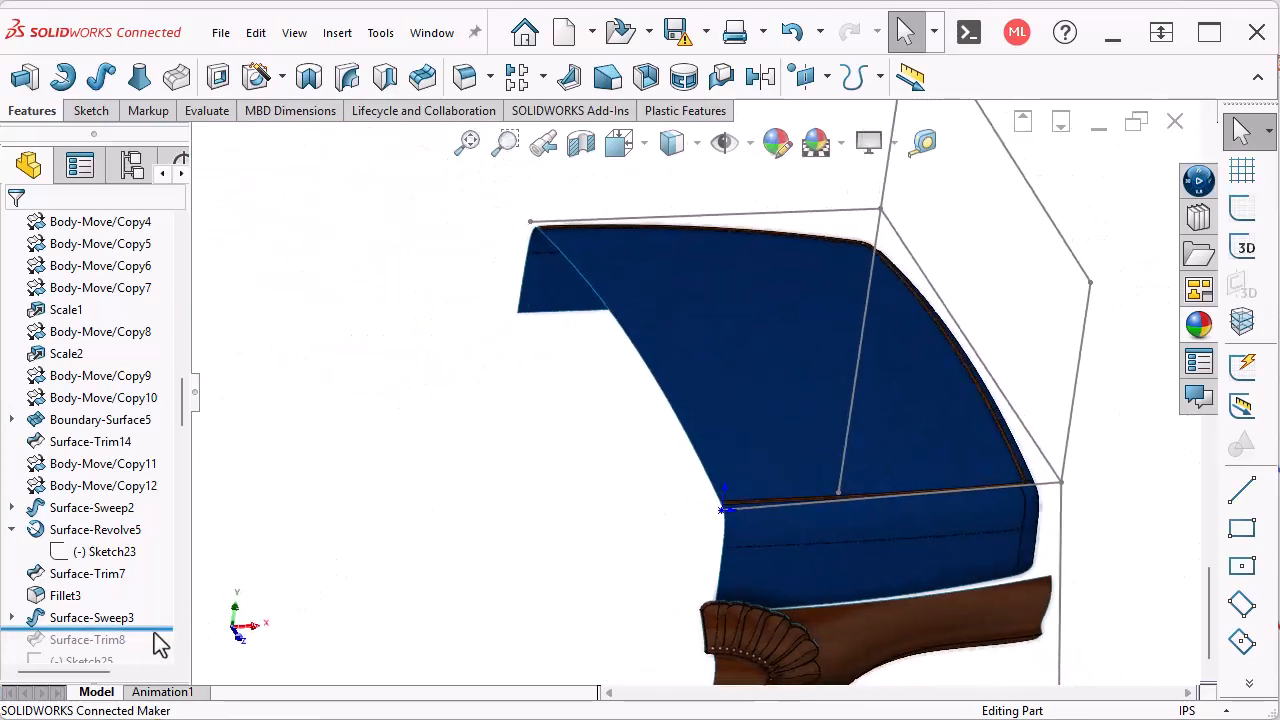
Step: Roll the history forward past Surface-Sweep3 through the remaining features to display the complete chair
{"action": "left_click_drag", "start_coordinate": [157, 632], "coordinate": [120, 577]}
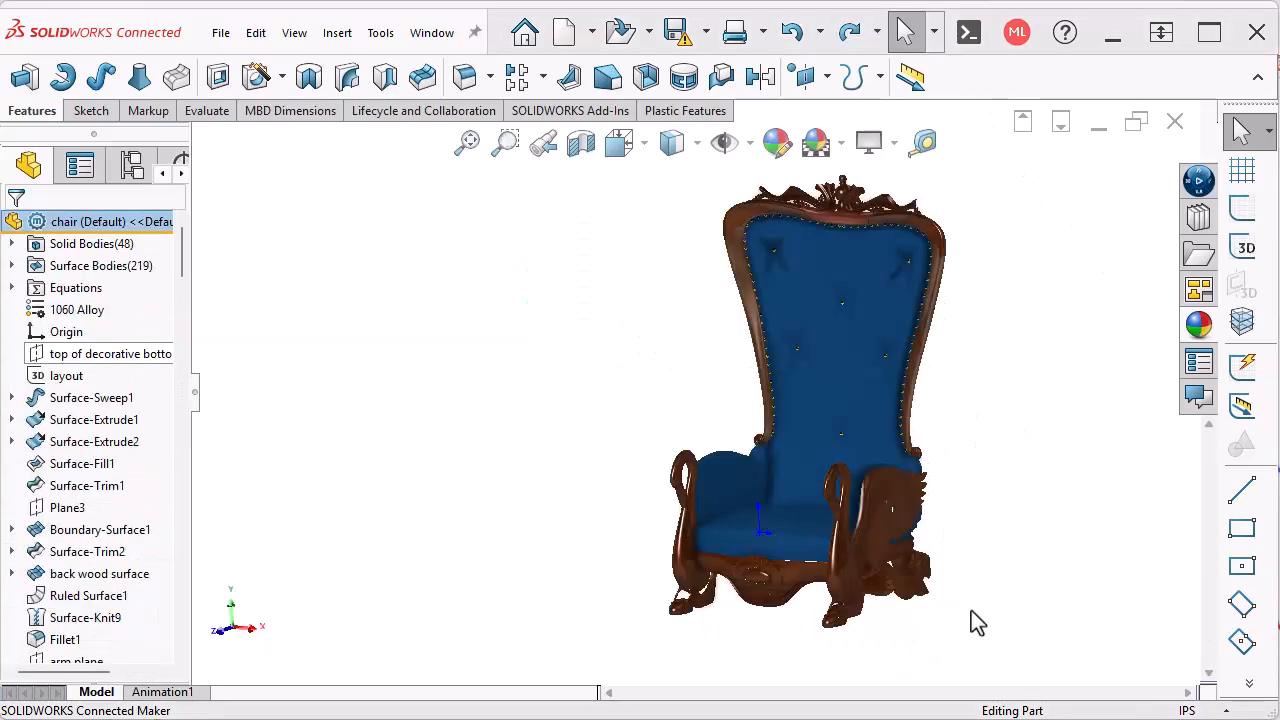